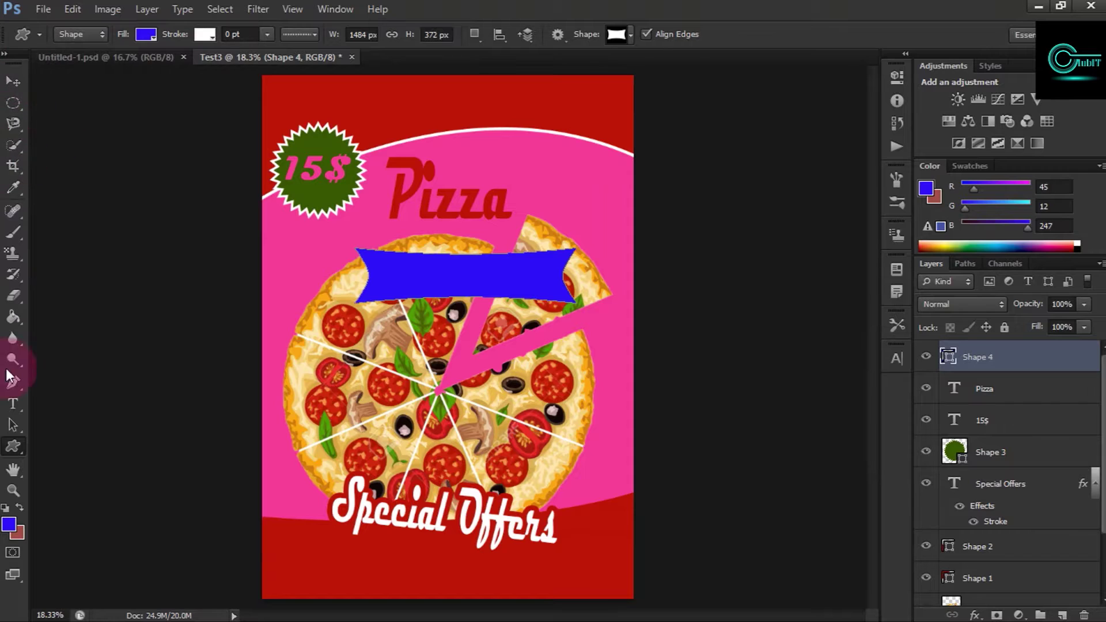
Step: Change the blue banner's fill to the recently used dark red
left_click(146, 35)
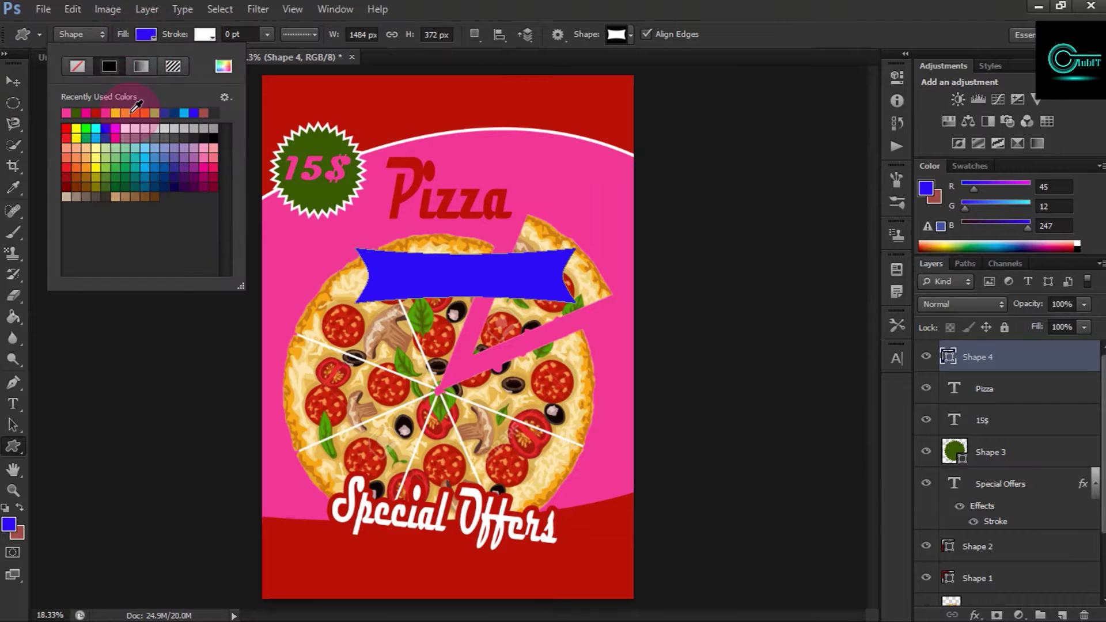
left_click(96, 113)
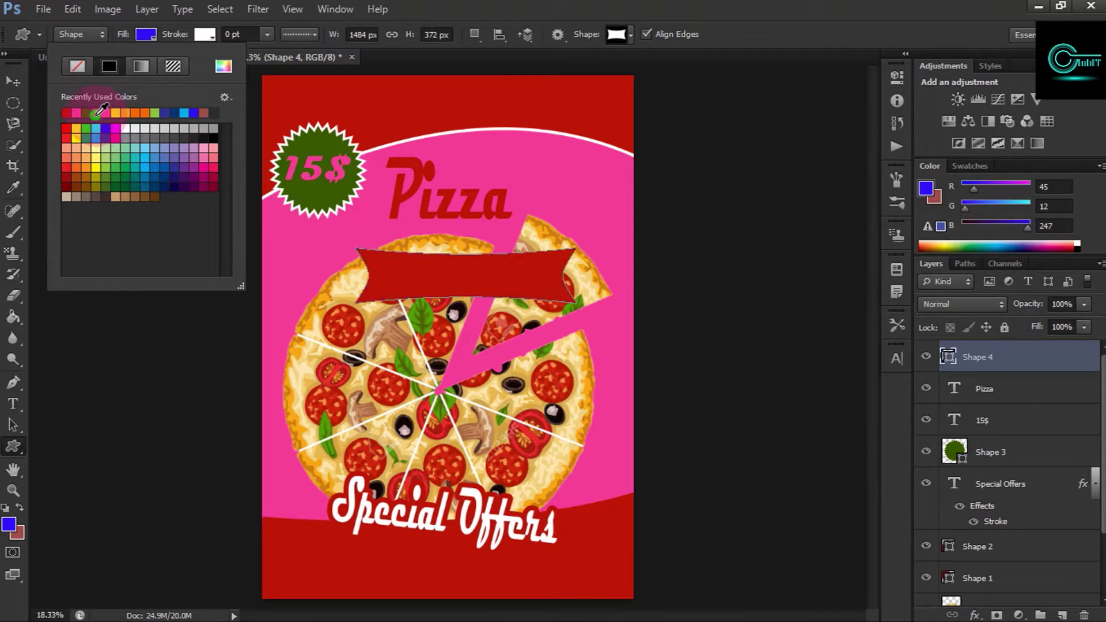
left_click(150, 39)
Step: Stretch the banner upward to about 118% of its height and apply the transformation
key("v")
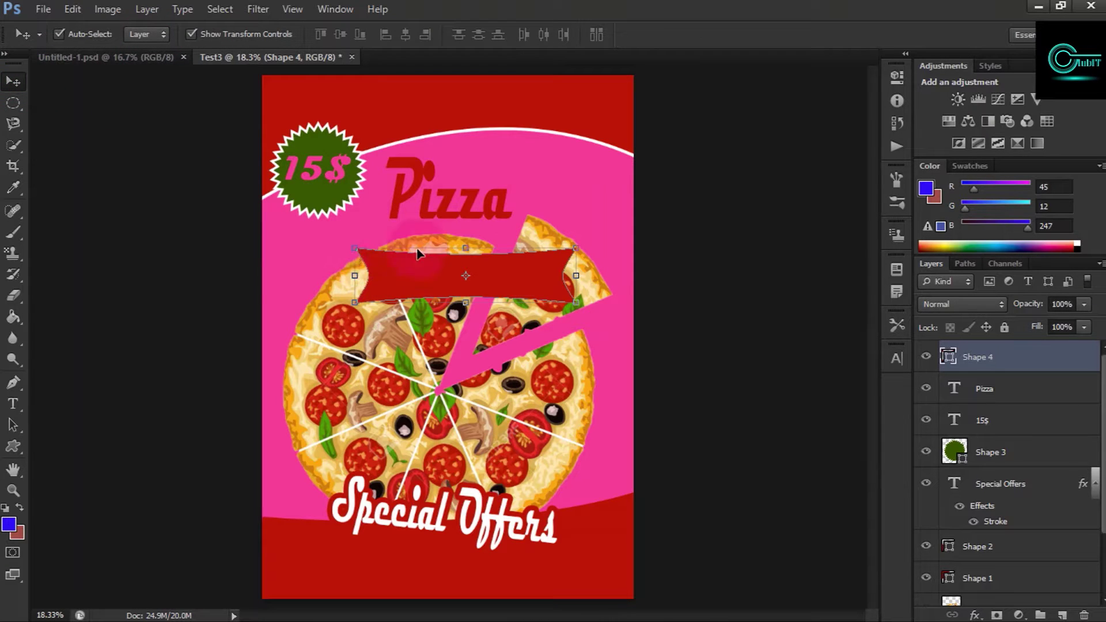
mouse_move(469, 249)
left_mouse_down()
mouse_move(472, 212)
mouse_move(464, 240)
left_mouse_up()
left_click(12, 424)
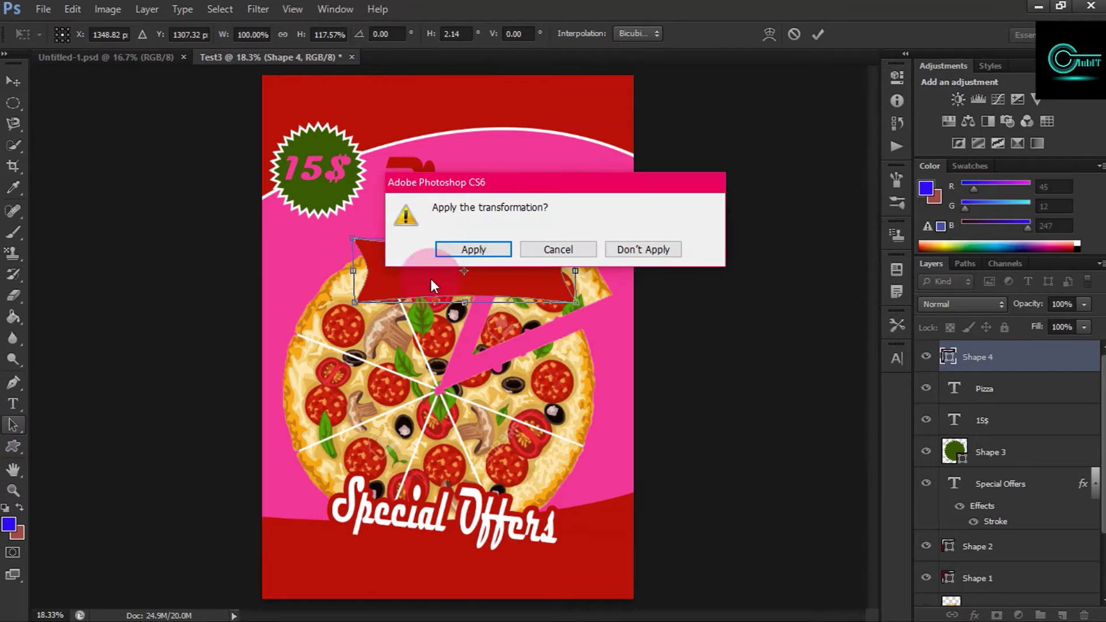
left_click(490, 249)
Step: Arch the banner with the Direct Selection tool by raising the middle anchors of its upper and lower edges, to about 583 px tall
left_click(13, 425)
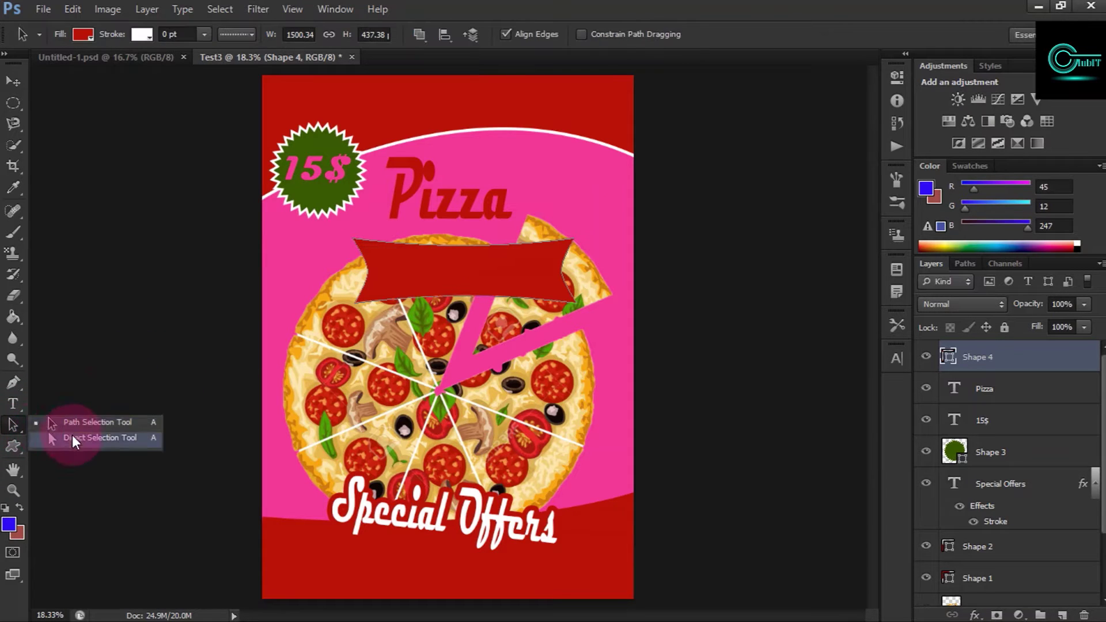
left_click(85, 442)
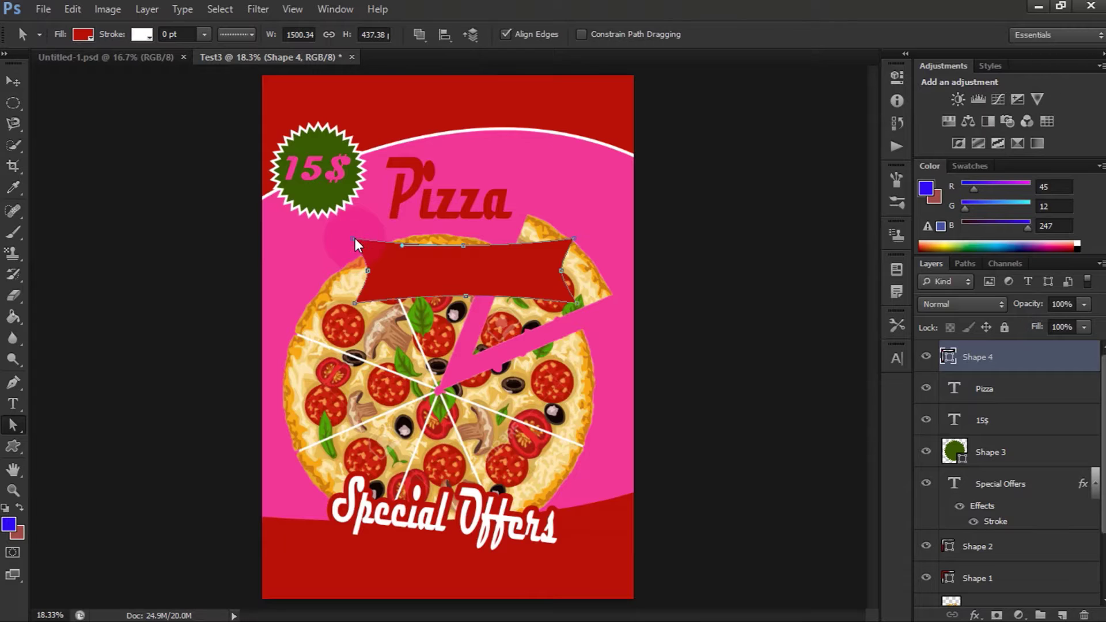
left_click(450, 249)
left_click_drag(466, 248, 468, 217)
left_click_drag(466, 300, 466, 270)
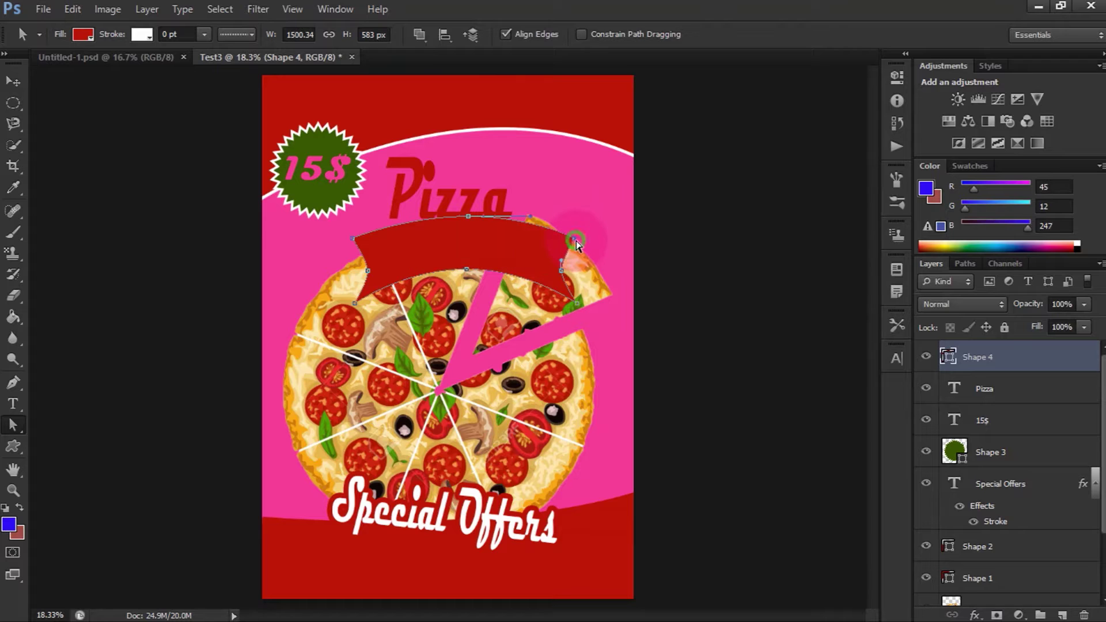
Step: Lower and slightly widen the banner's two upper tips, and pull its two lower tips down and inward, to about 1535 × 660 px
left_click_drag(576, 245, 580, 249)
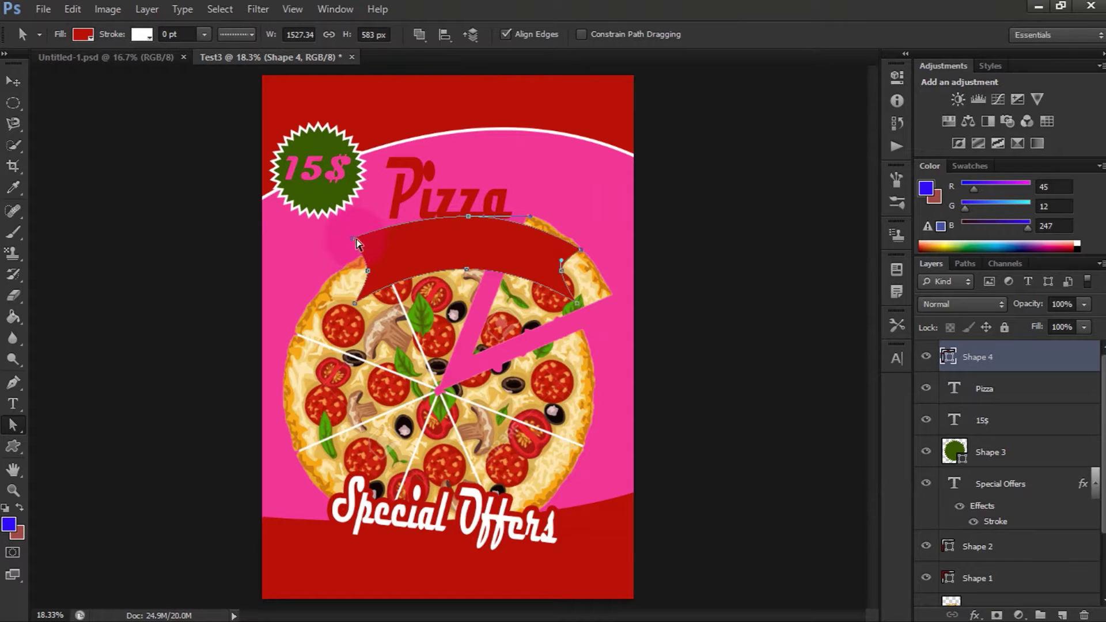
left_click_drag(354, 239, 351, 254)
scroll(458, 254, "up", 3)
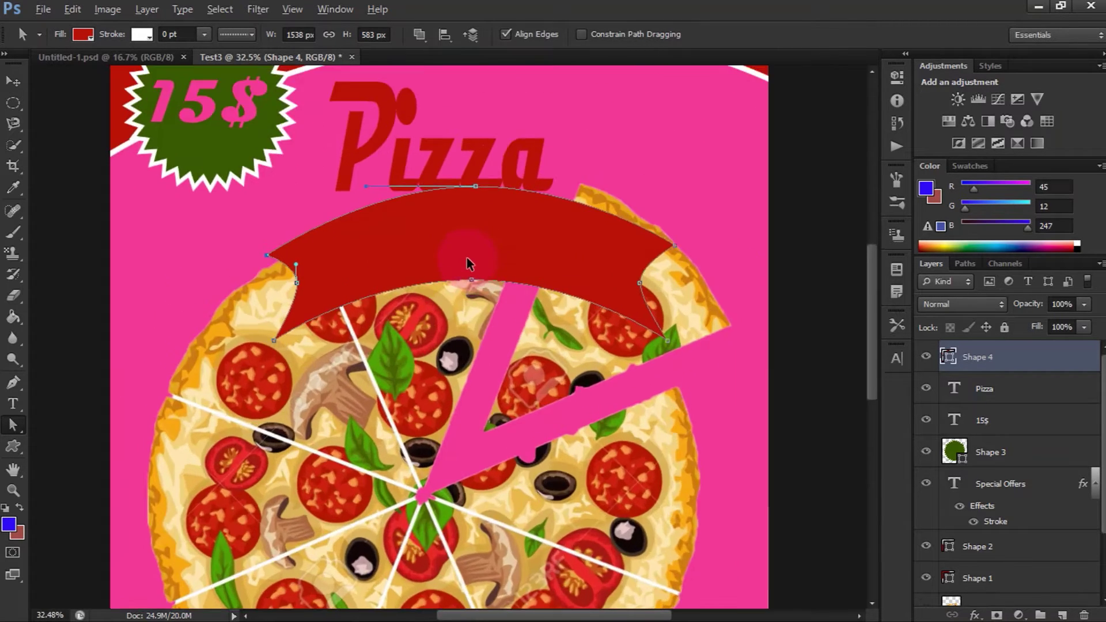
left_click_drag(674, 245, 674, 263)
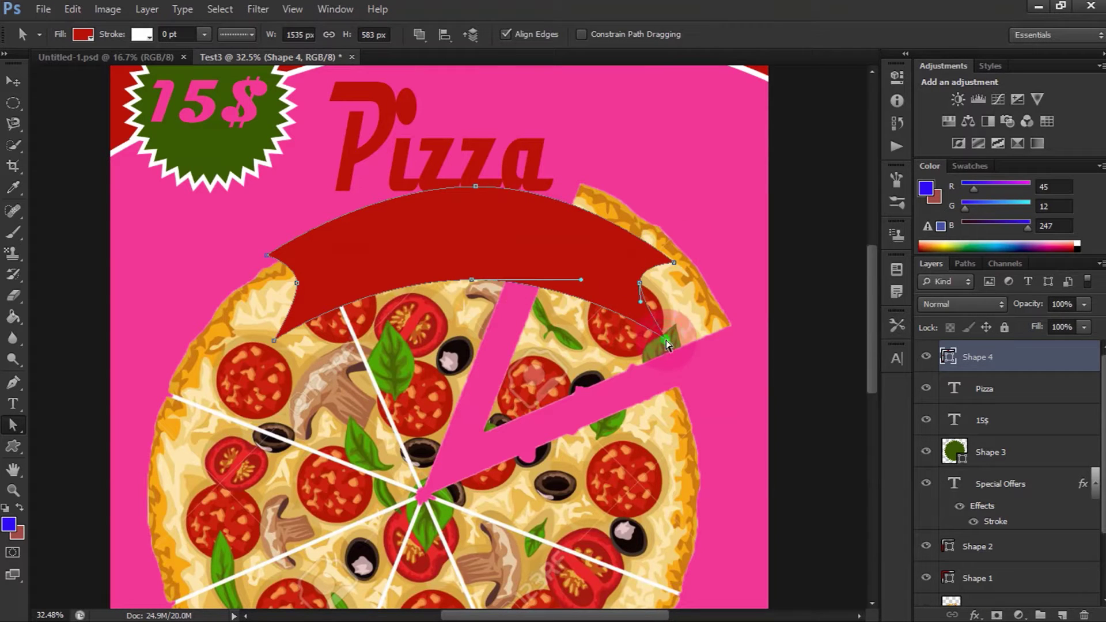
left_click_drag(667, 344, 654, 360)
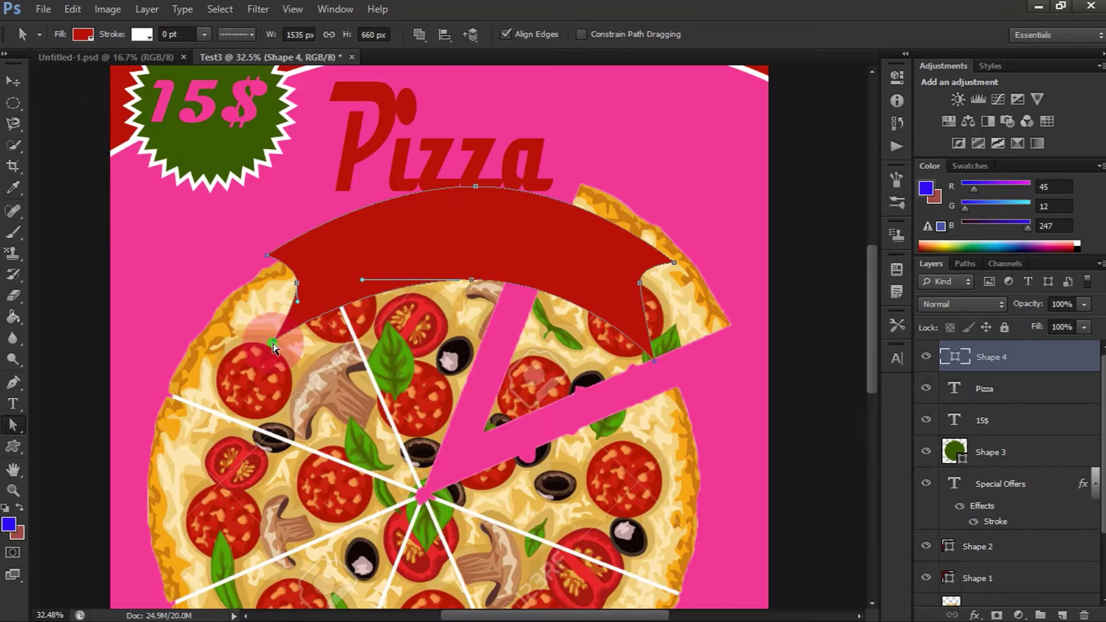
left_click_drag(273, 346, 284, 355)
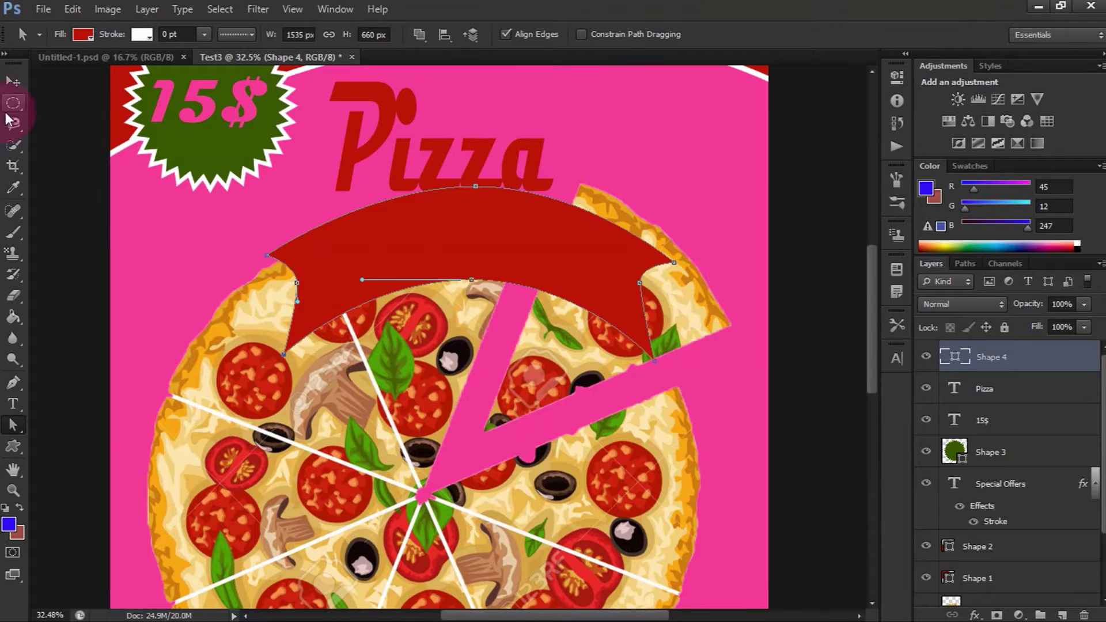
Step: Move the banner down-left onto the pizza, and pull its upper-left tip and top curve outward, to about 1587 px wide
key("v")
left_click_drag(471, 232, 427, 267)
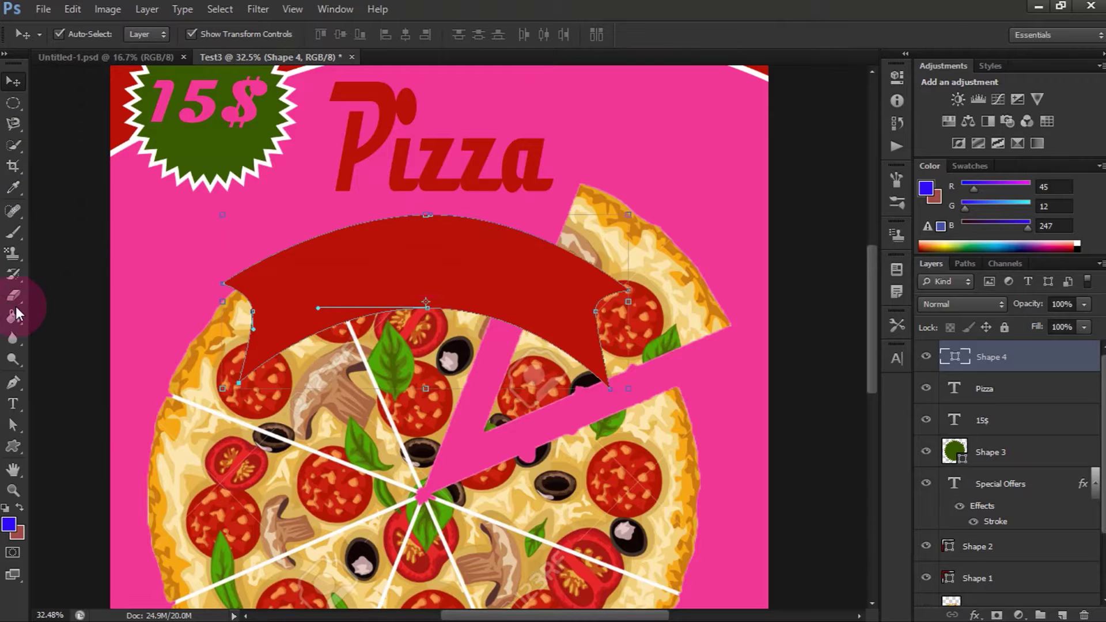
left_click(15, 428)
left_click(225, 286)
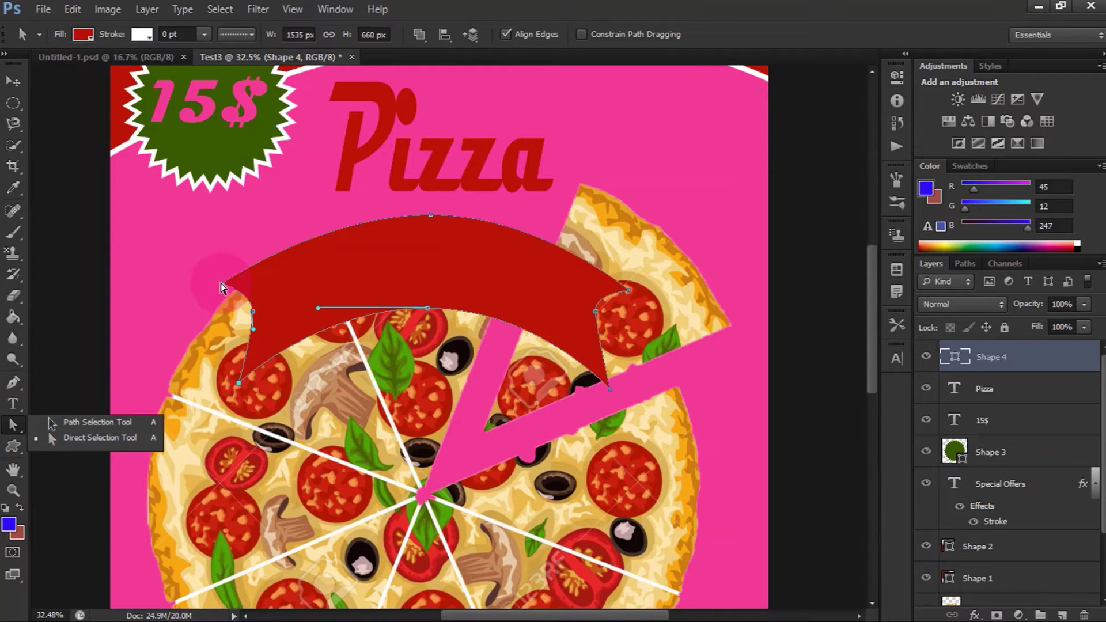
left_click_drag(222, 290, 209, 318)
left_click_drag(321, 214, 301, 210)
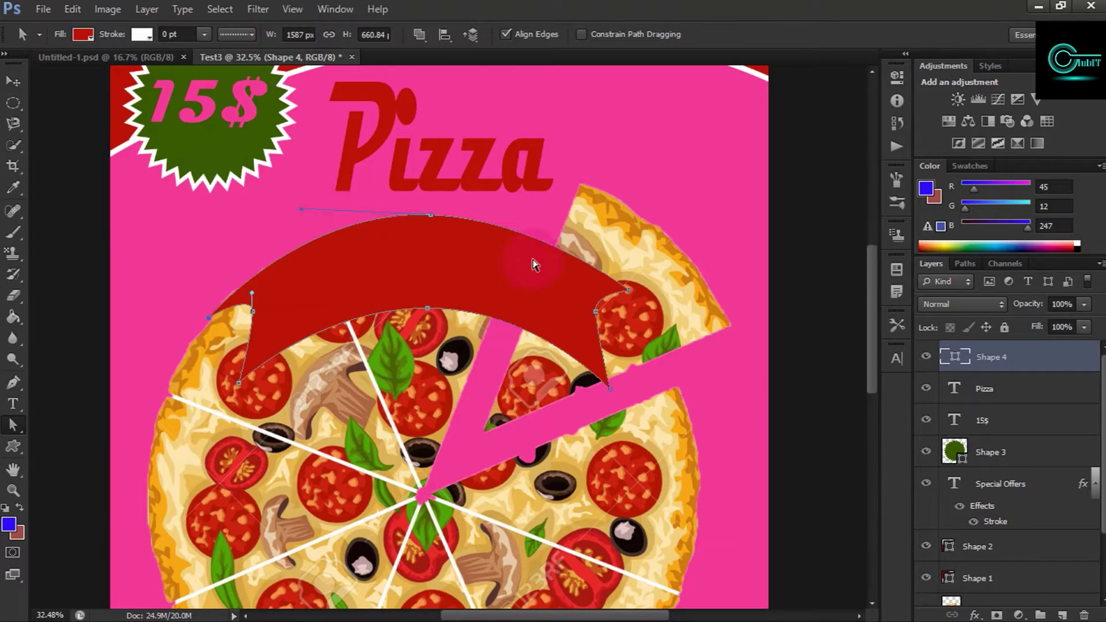
Step: Reshape the banner's right end by lowering its upper tip, rounding the top curve, and shifting the notch and lower tip inward
left_click(625, 291)
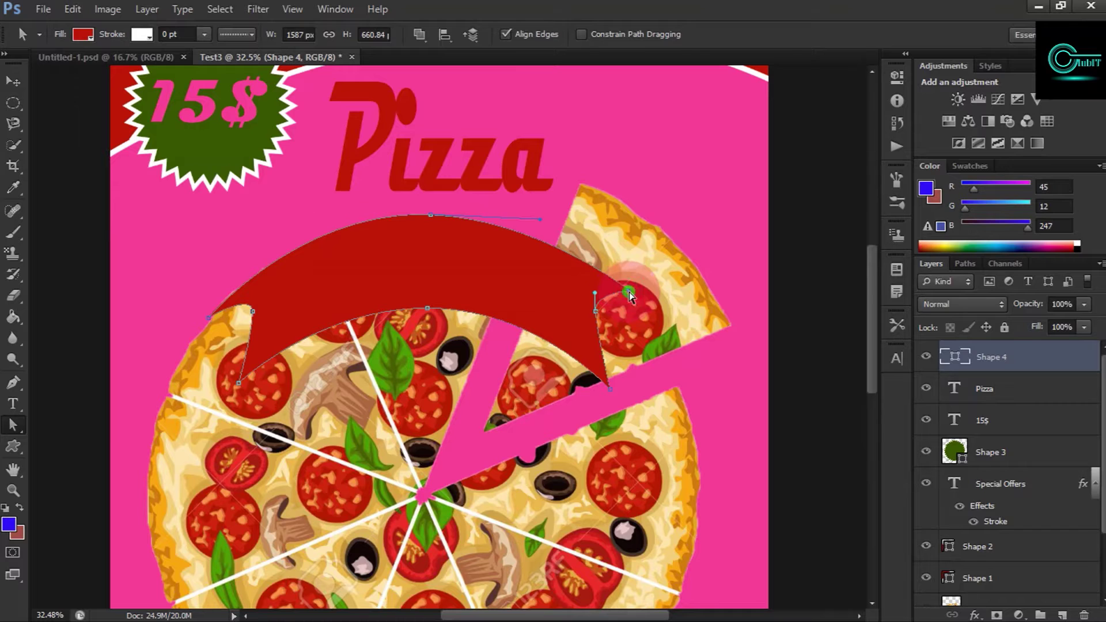
left_click_drag(629, 293, 626, 302)
mouse_move(544, 225)
left_mouse_down()
mouse_move(558, 218)
mouse_move(585, 259)
mouse_move(562, 223)
mouse_move(543, 220)
left_mouse_up()
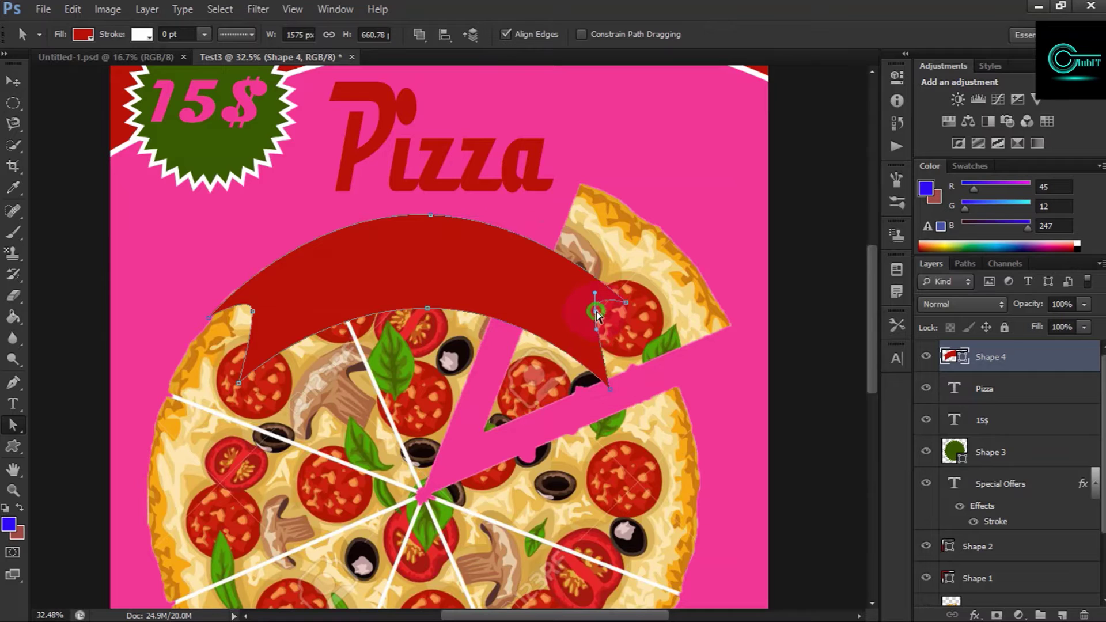
left_click_drag(588, 325, 588, 325)
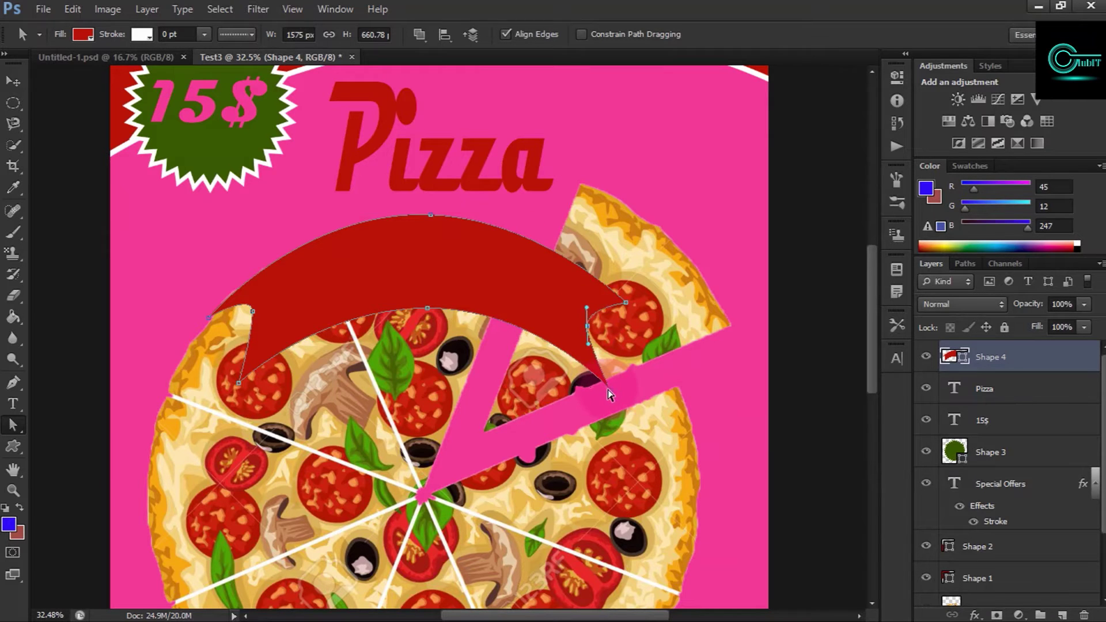
left_click_drag(612, 392, 597, 391)
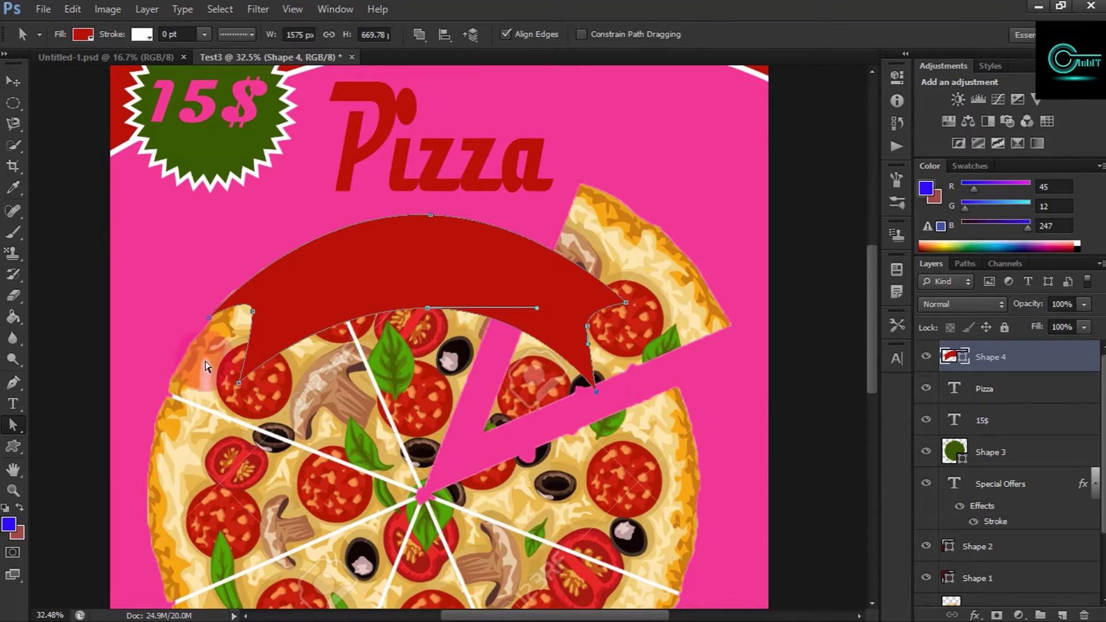
Step: Pull the banner's lower-left and lower-right tips further down and inward, making the shape about 695 px tall
left_click_drag(238, 386, 254, 396)
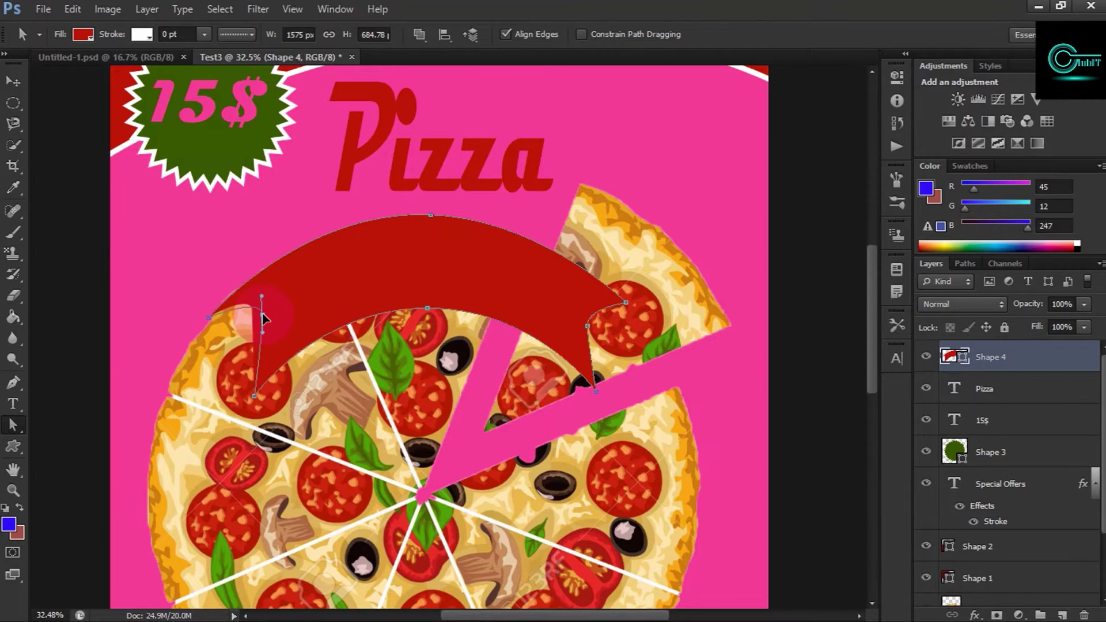
left_click(595, 393)
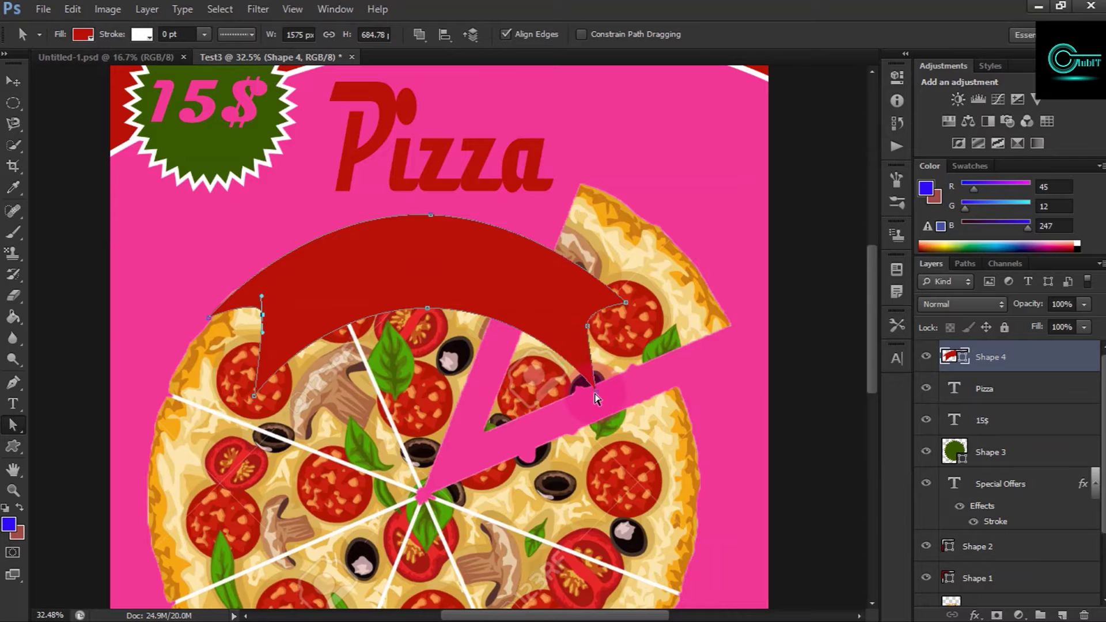
left_click_drag(598, 394, 587, 398)
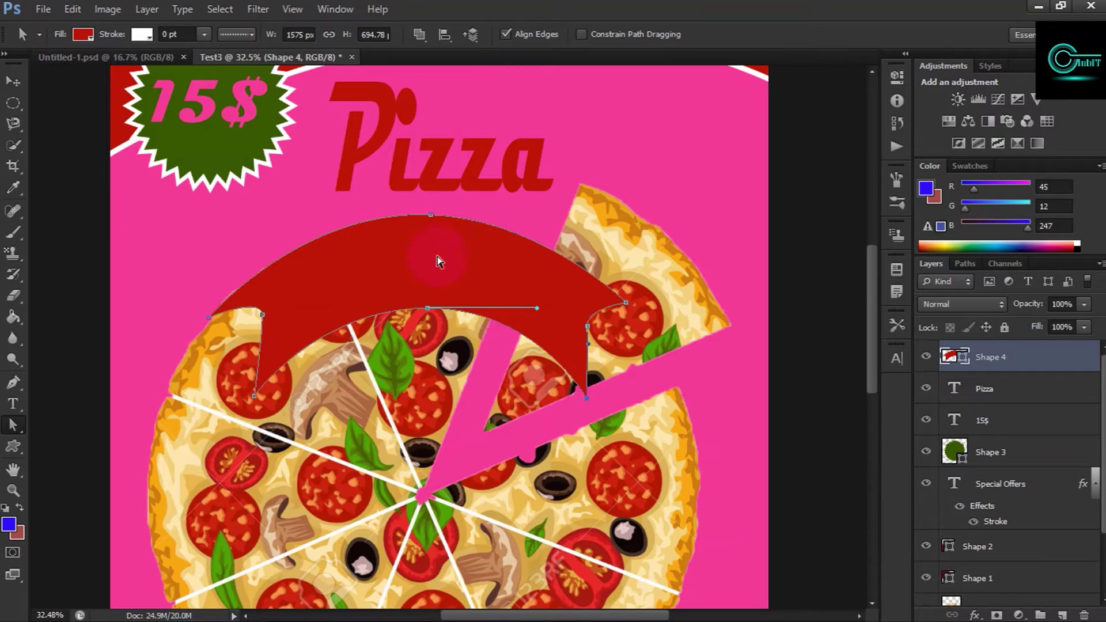
Step: Extend the banner's upper-right tip down and outward, round the top curve to meet it, about 1593 px wide, and deselect the banner
left_click(429, 220)
left_click(622, 301)
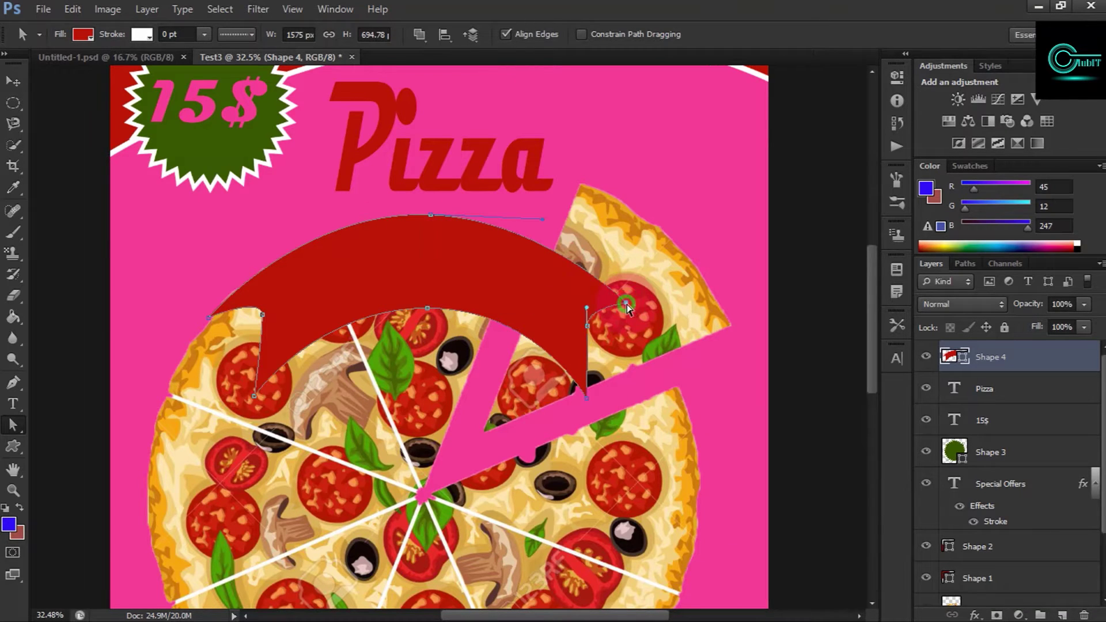
left_click_drag(627, 305, 631, 314)
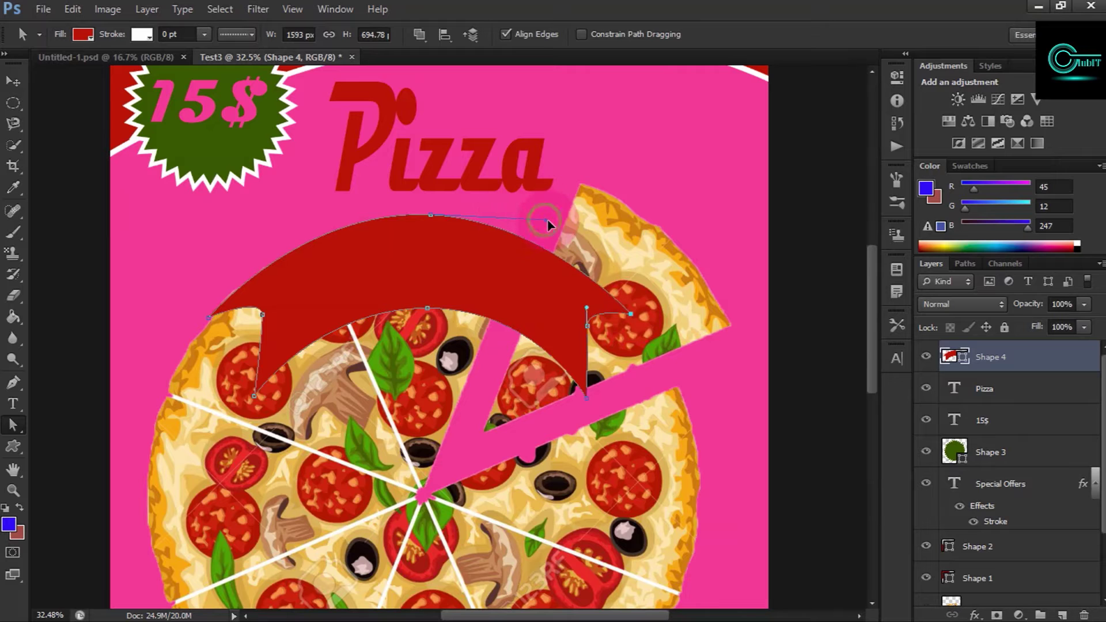
left_click_drag(548, 223, 552, 218)
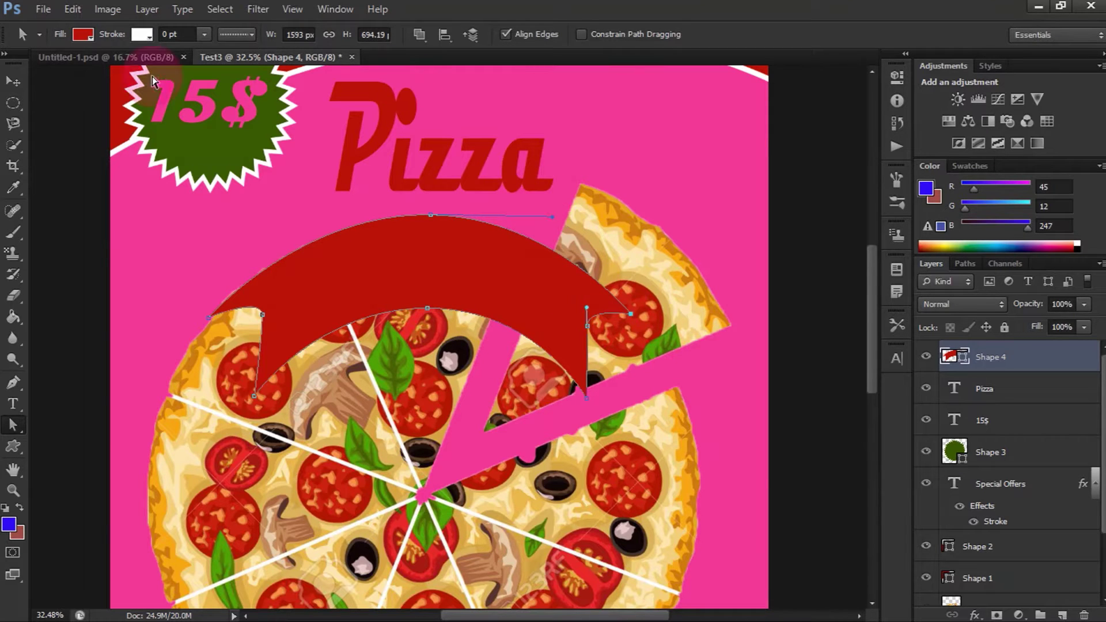
left_click(13, 81)
key("ctrl+0")
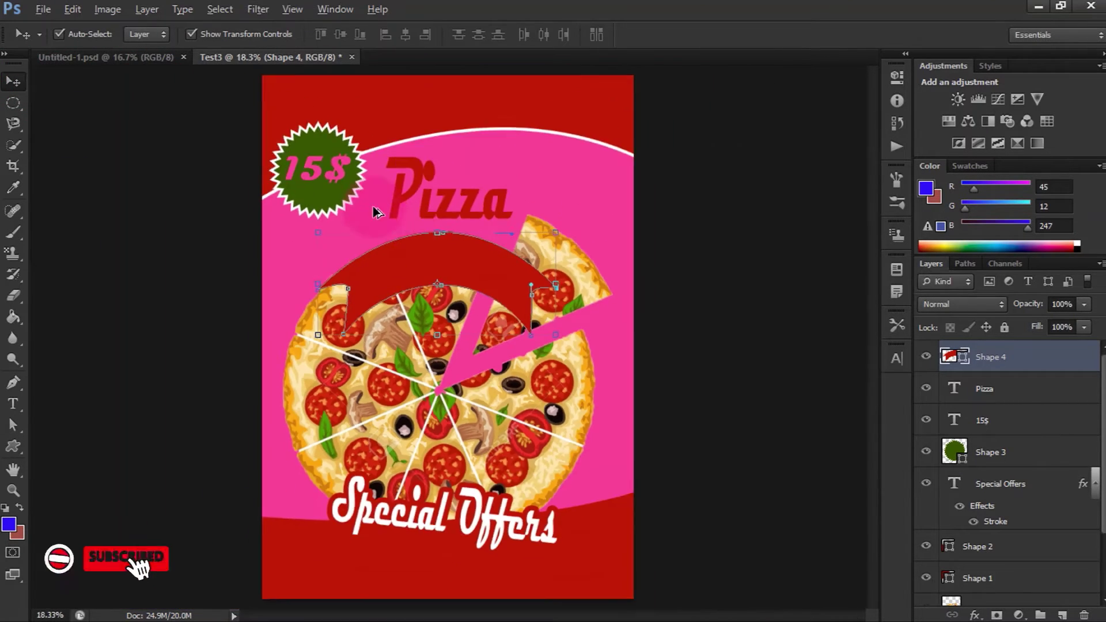
key("ctrl+minus")
left_click(636, 312)
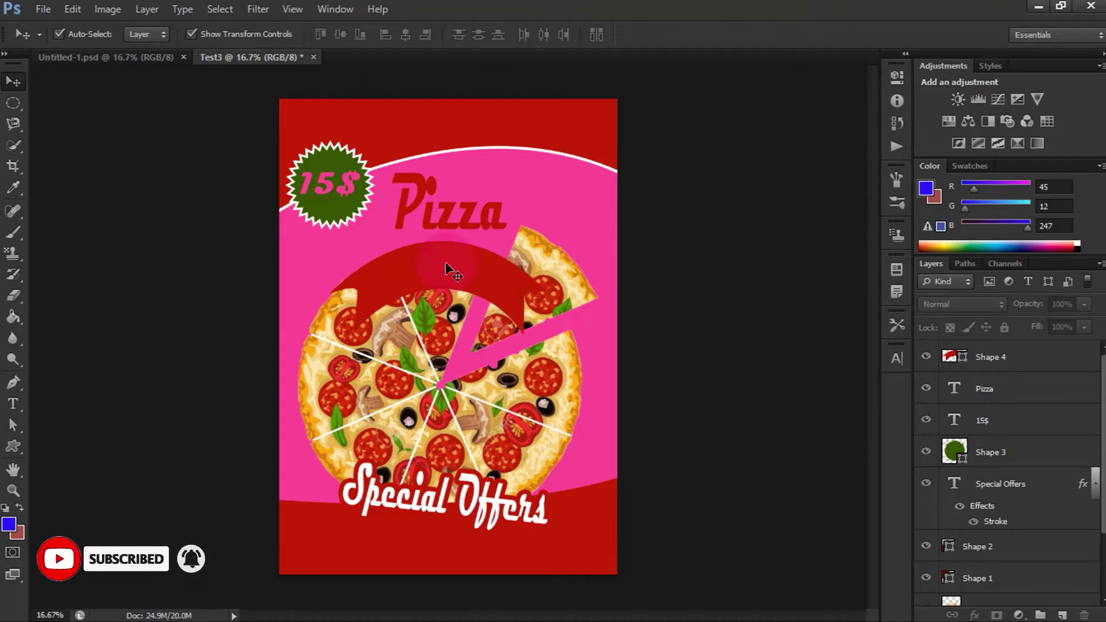
left_click(451, 276)
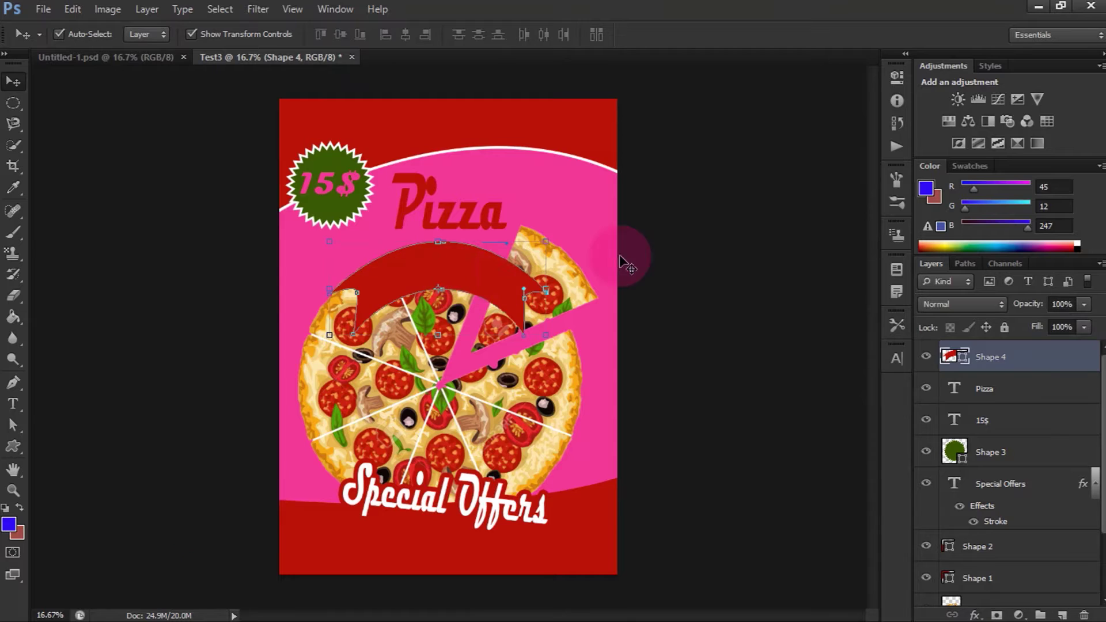
left_click(659, 260)
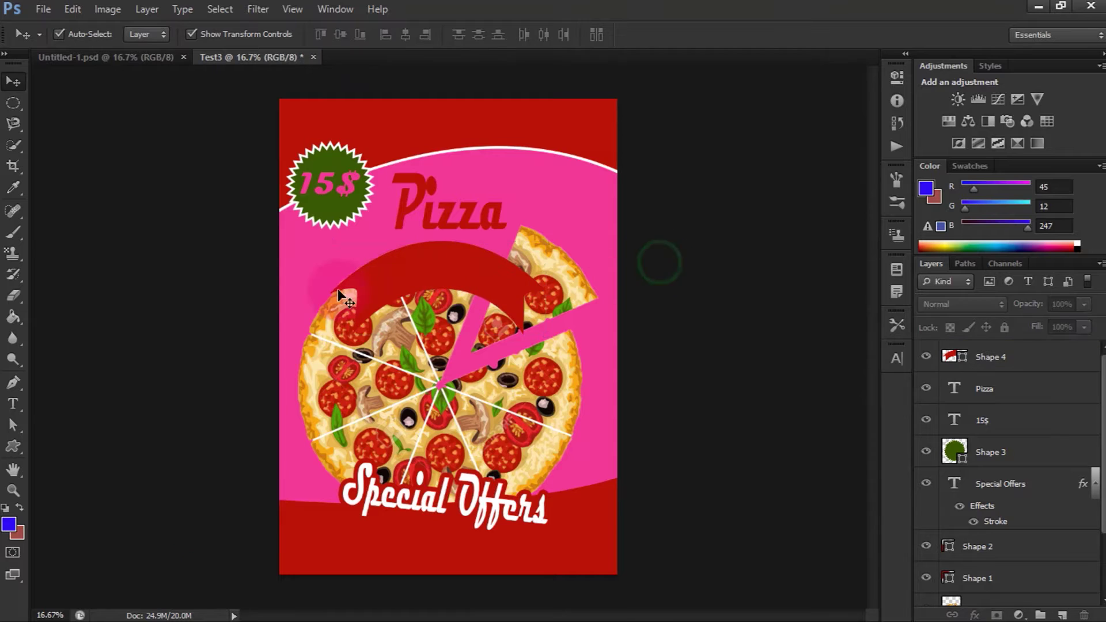
Step: Draw a straight banner custom shape about 1073 × 320 px across the pizza, below the arched red banner
left_click(15, 455)
left_click(630, 35)
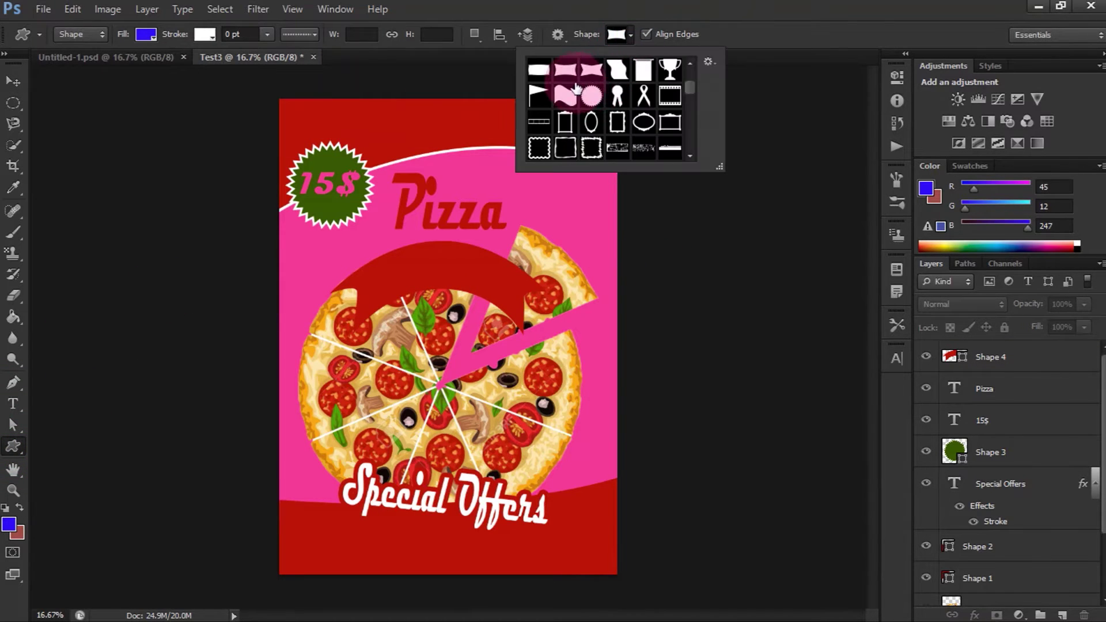
left_click(624, 36)
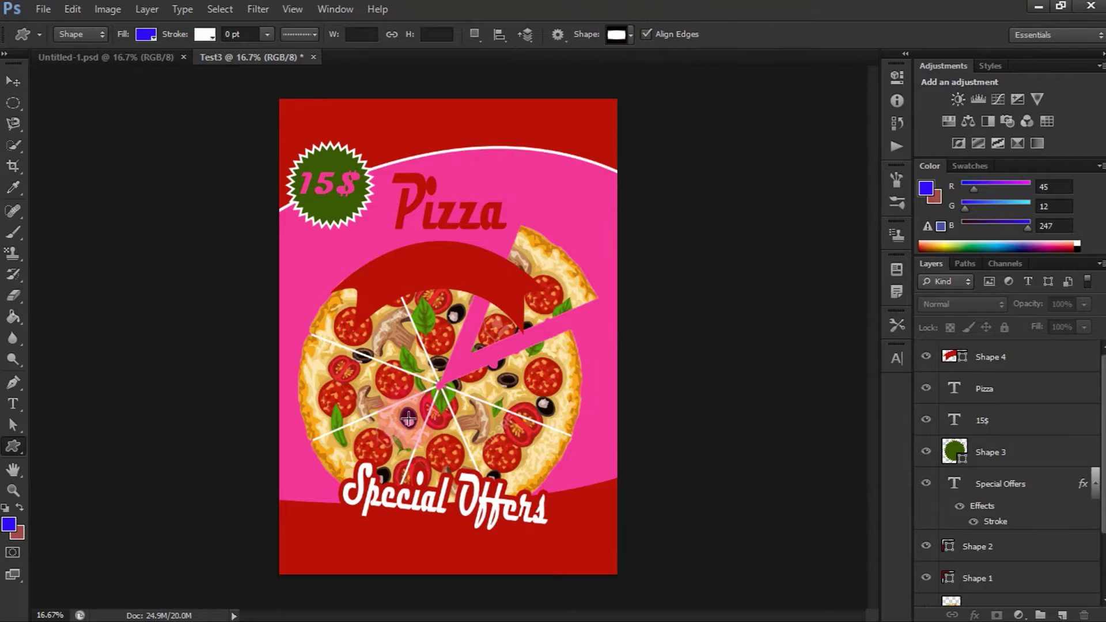
scroll(409, 419, "up", 2)
left_click_drag(350, 310, 558, 371)
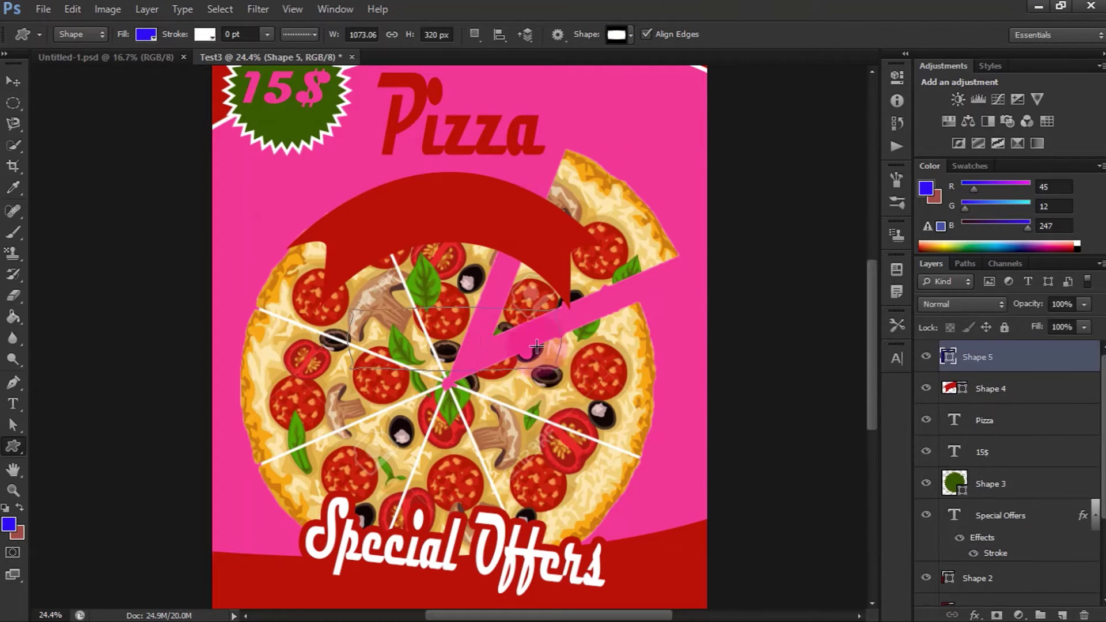
Step: Set the new banner's fill to the dark green #395b01 sampled from the price badge
left_click(146, 35)
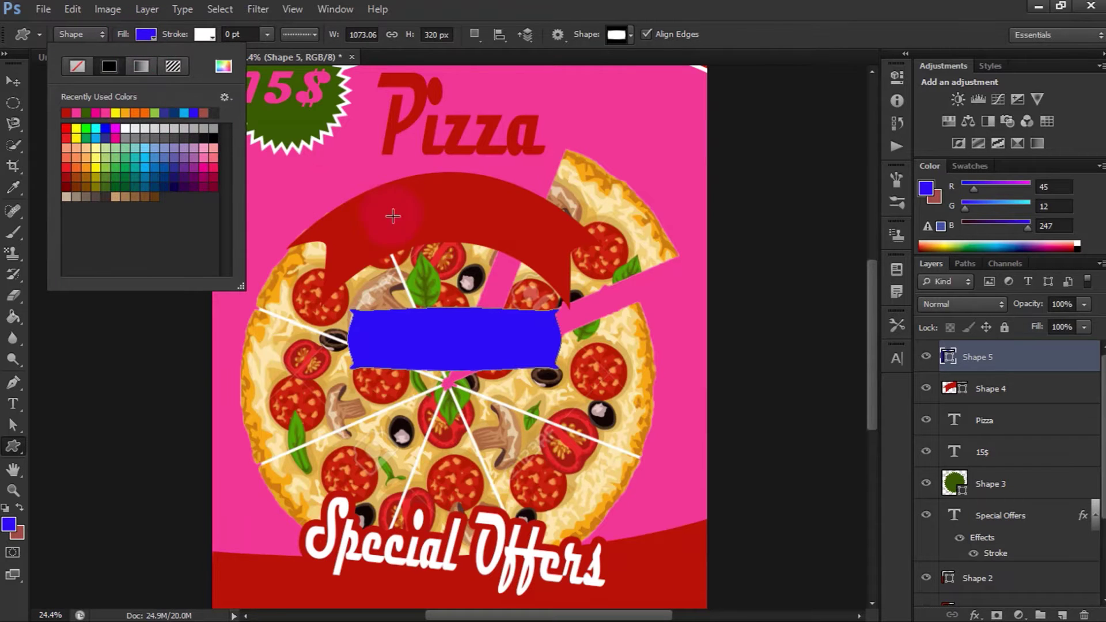
left_click(223, 66)
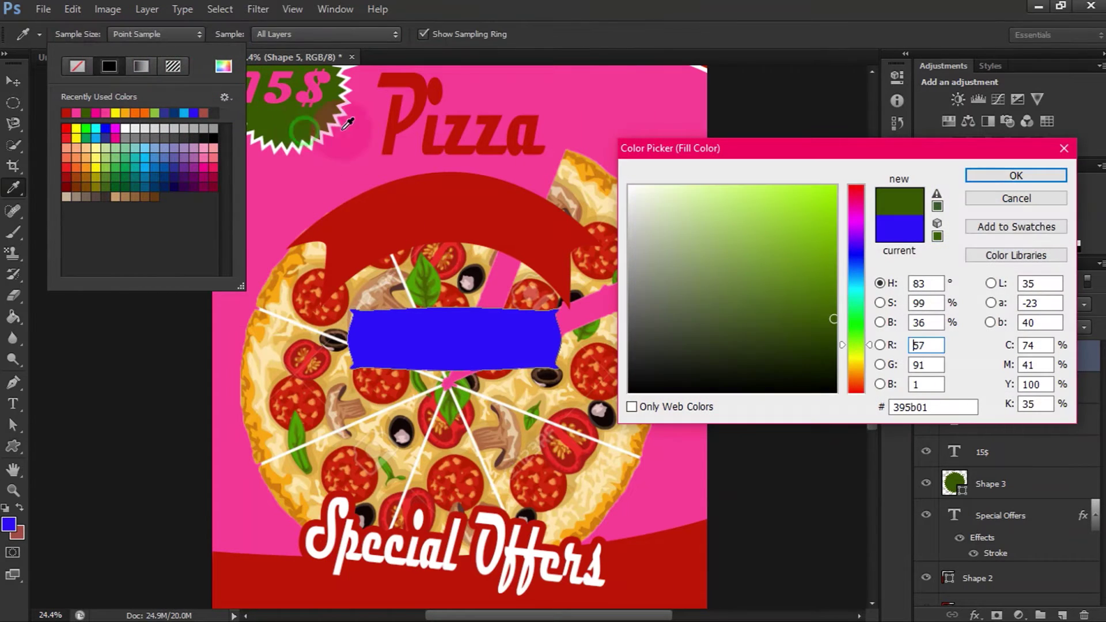
left_click(999, 172)
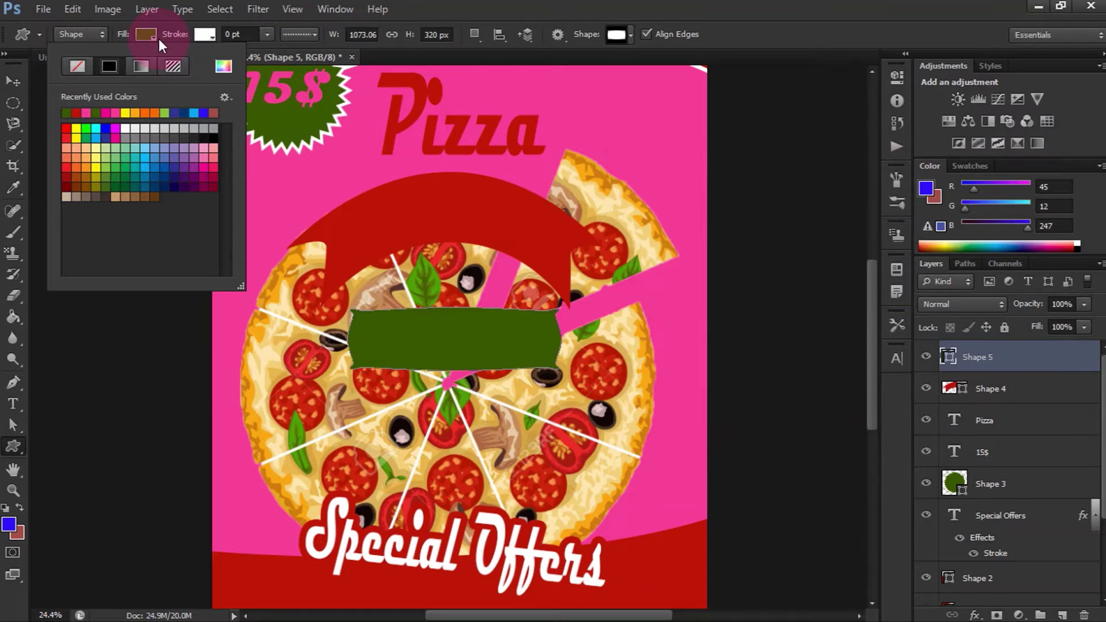
Step: Set the green banner's stroke to the pink sampled from the poster background
left_click(205, 34)
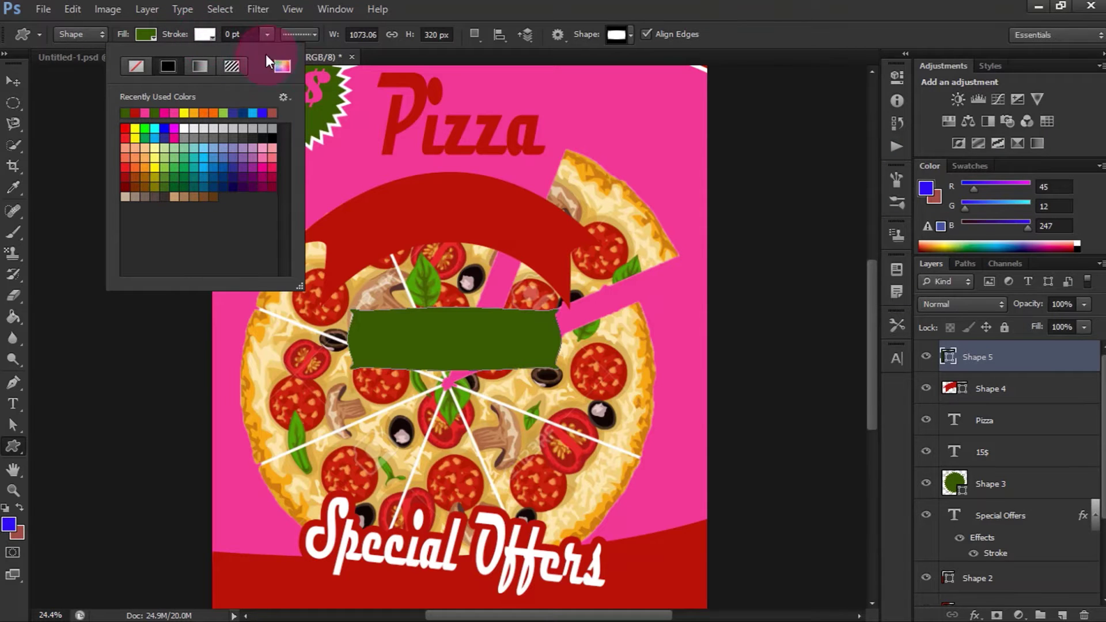
left_click(282, 66)
left_click(567, 102)
left_click(1016, 175)
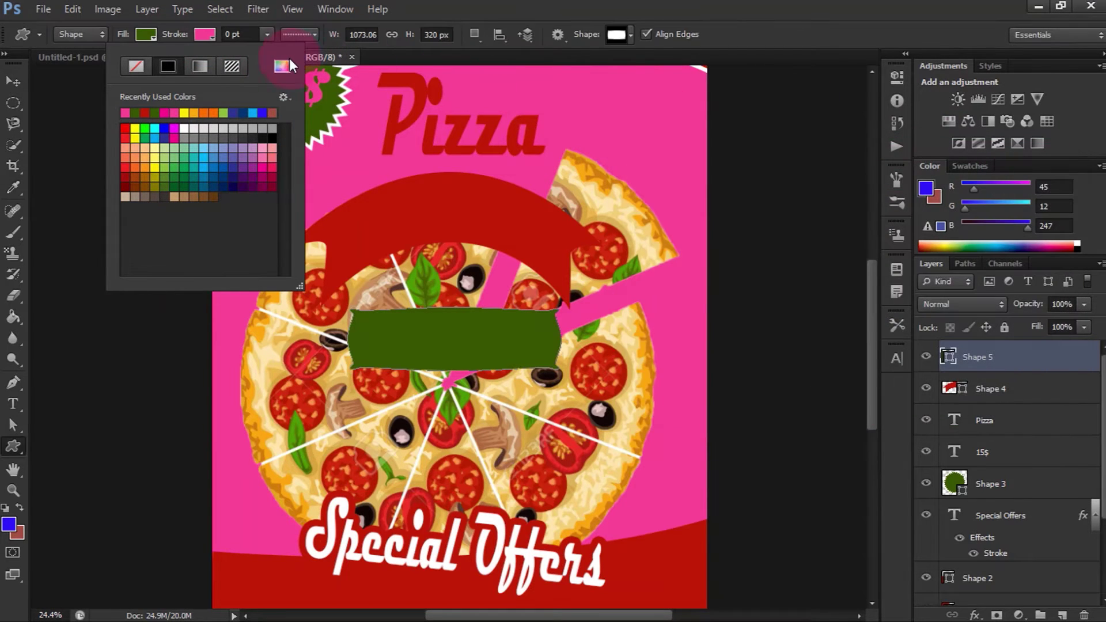
left_click(206, 35)
Step: Nudge the green banner slightly left and give it a solid outline 4.28 pt wide
left_click(13, 82)
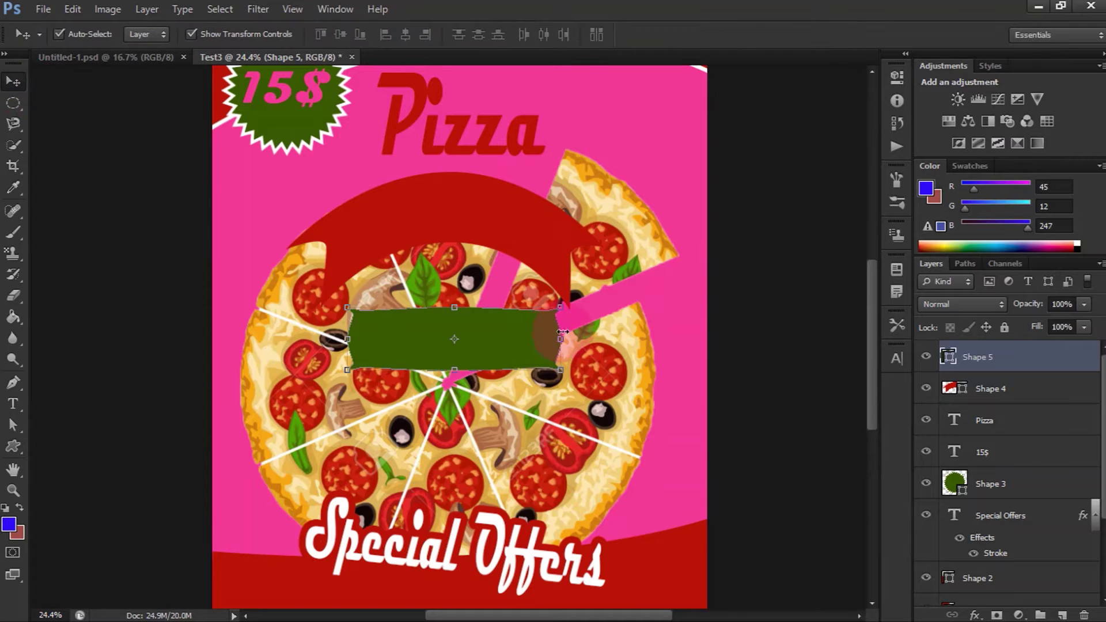
mouse_move(516, 341)
left_mouse_down()
mouse_move(506, 320)
mouse_move(506, 331)
left_mouse_up()
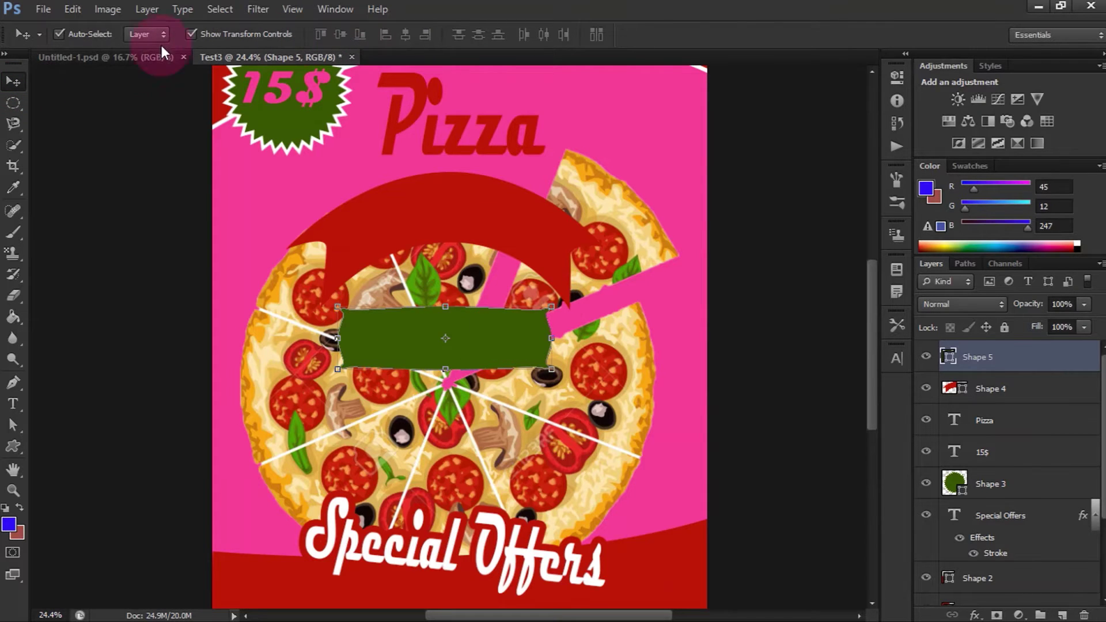
right_click(13, 445)
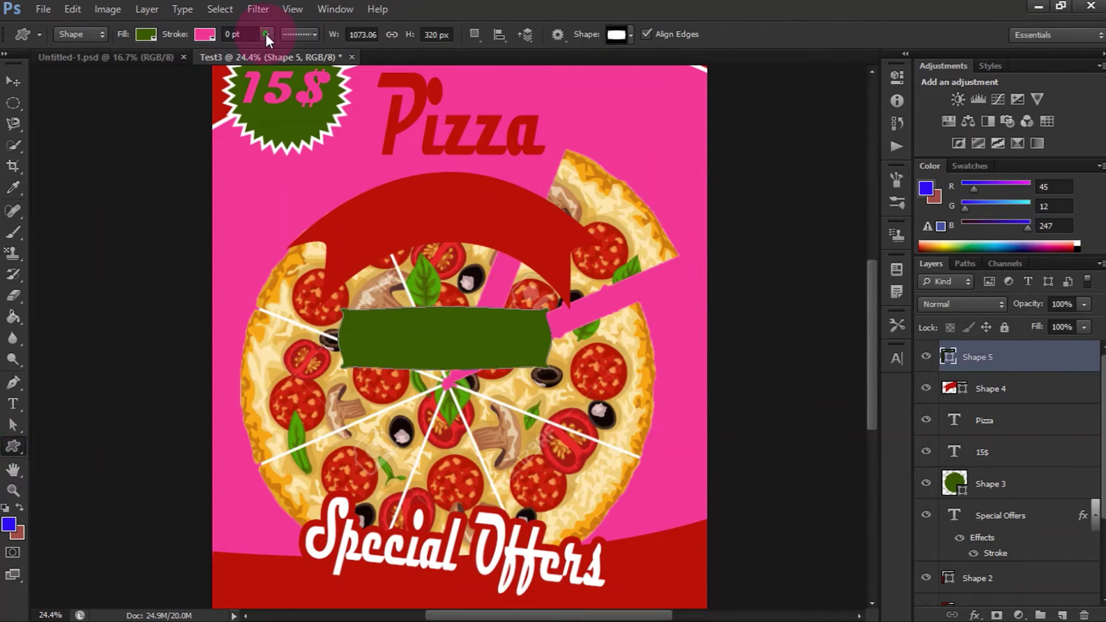
left_click(298, 35)
left_click(309, 83)
left_click(306, 37)
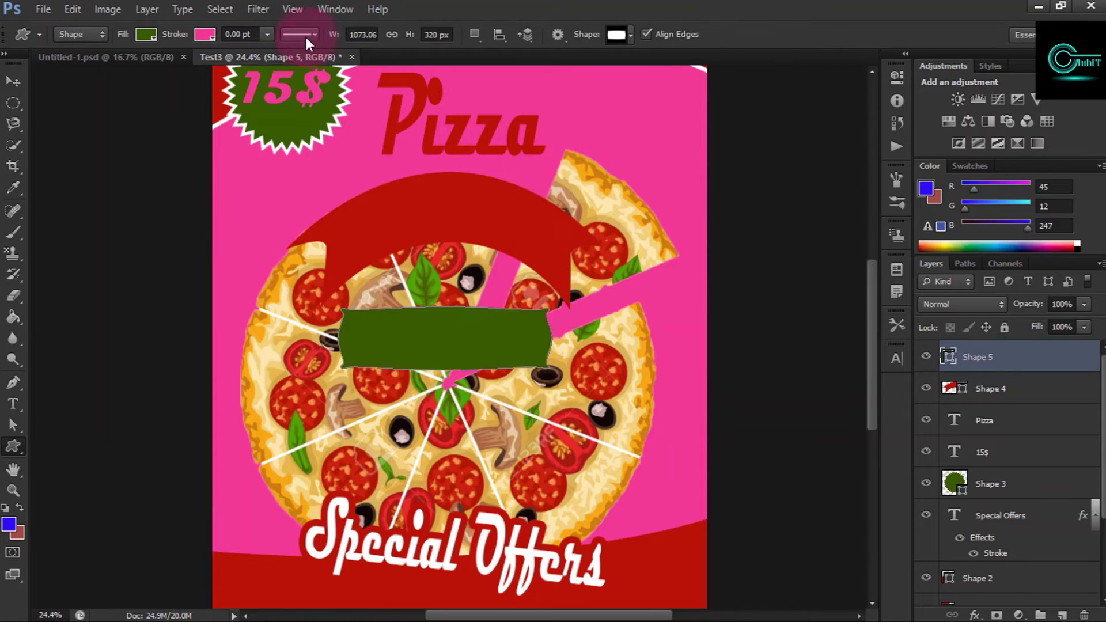
left_click_drag(281, 54, 286, 53)
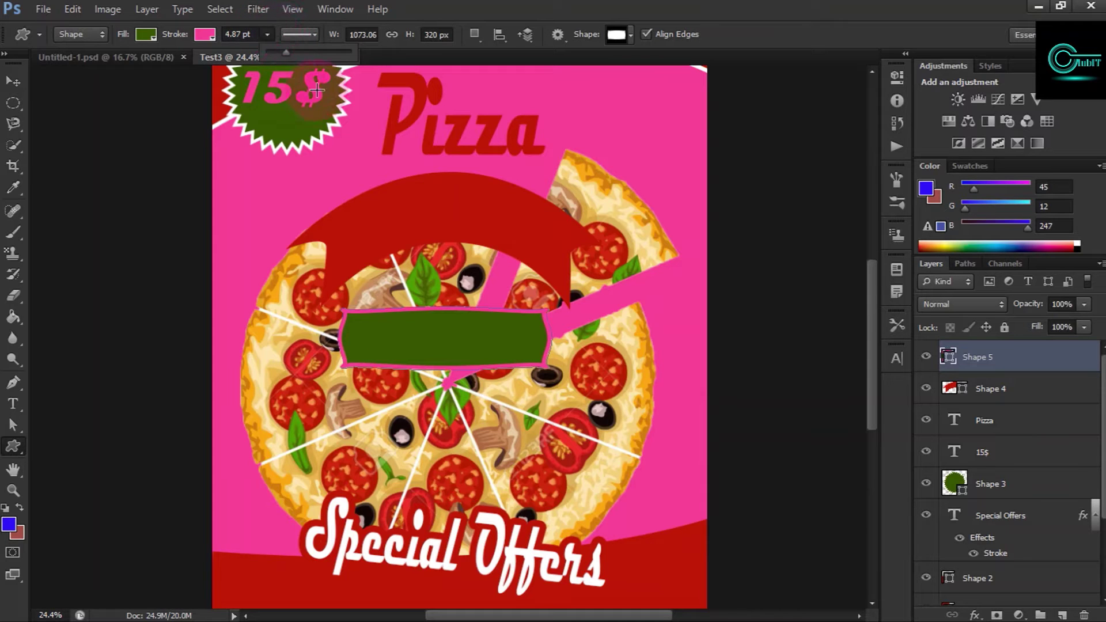
left_click_drag(282, 51, 285, 53)
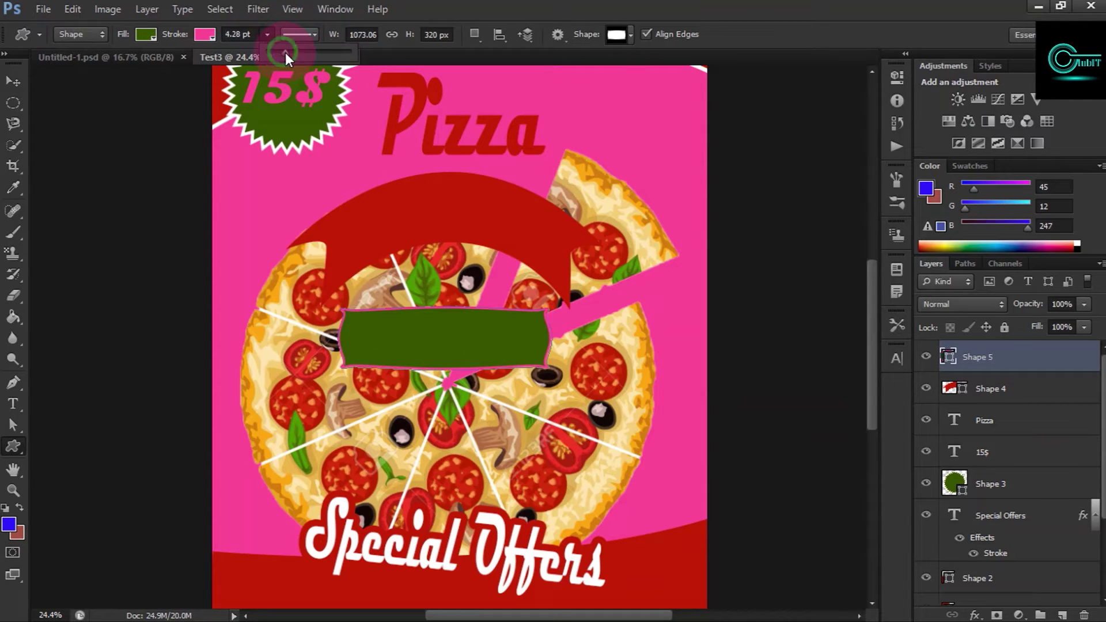
Step: Nudge the green banner slightly up and set its stroke to the red sampled from the arched banner
left_click(13, 80)
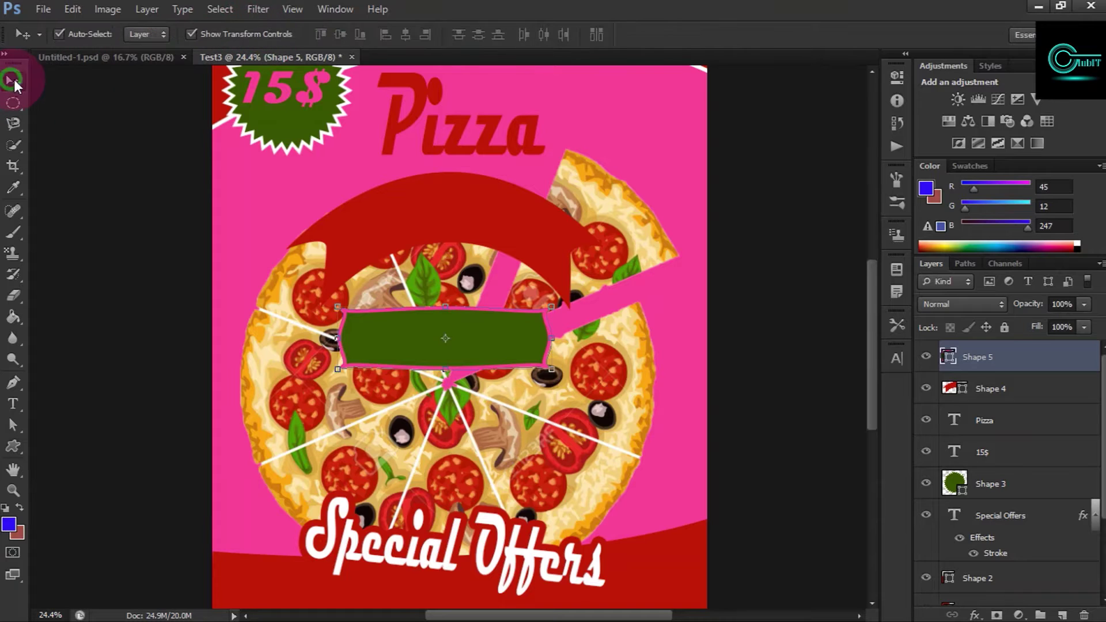
left_click_drag(396, 343, 399, 333)
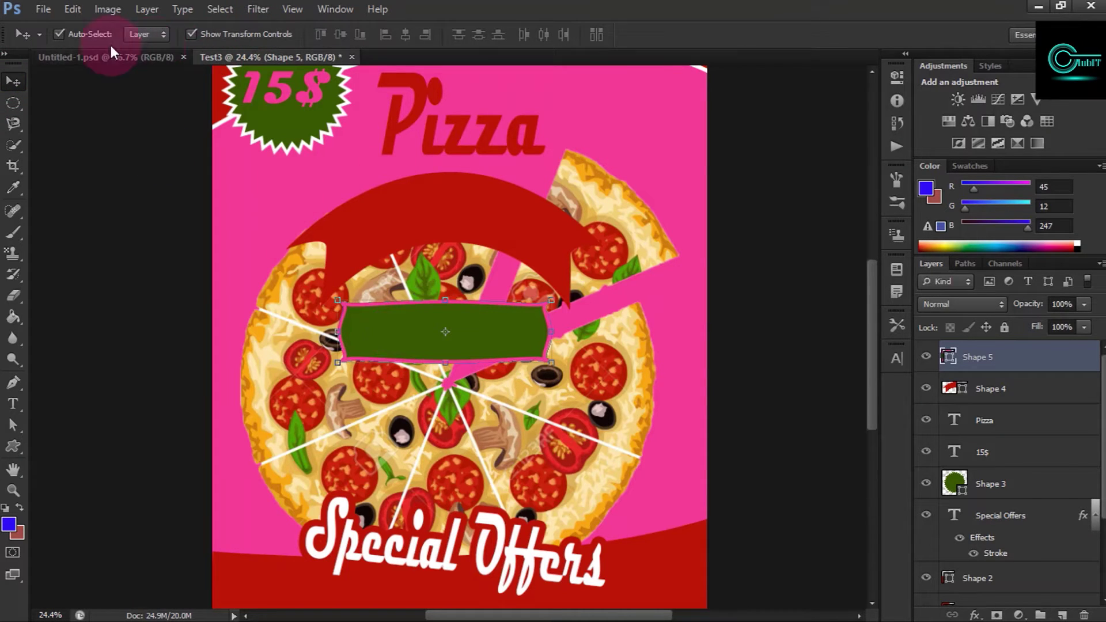
left_click(13, 447)
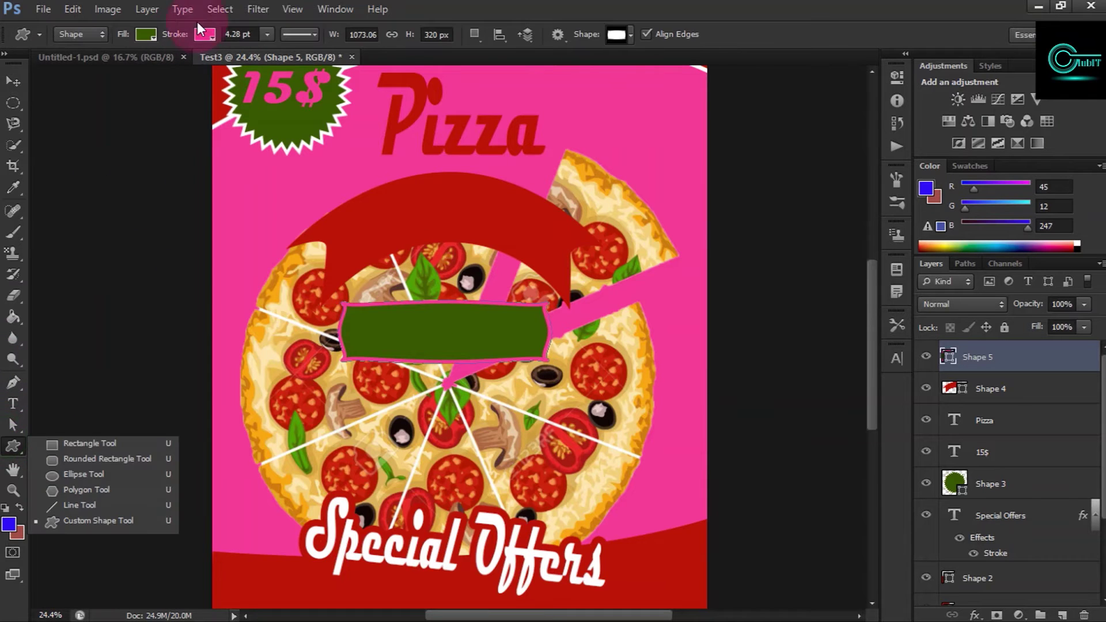
left_click(206, 34)
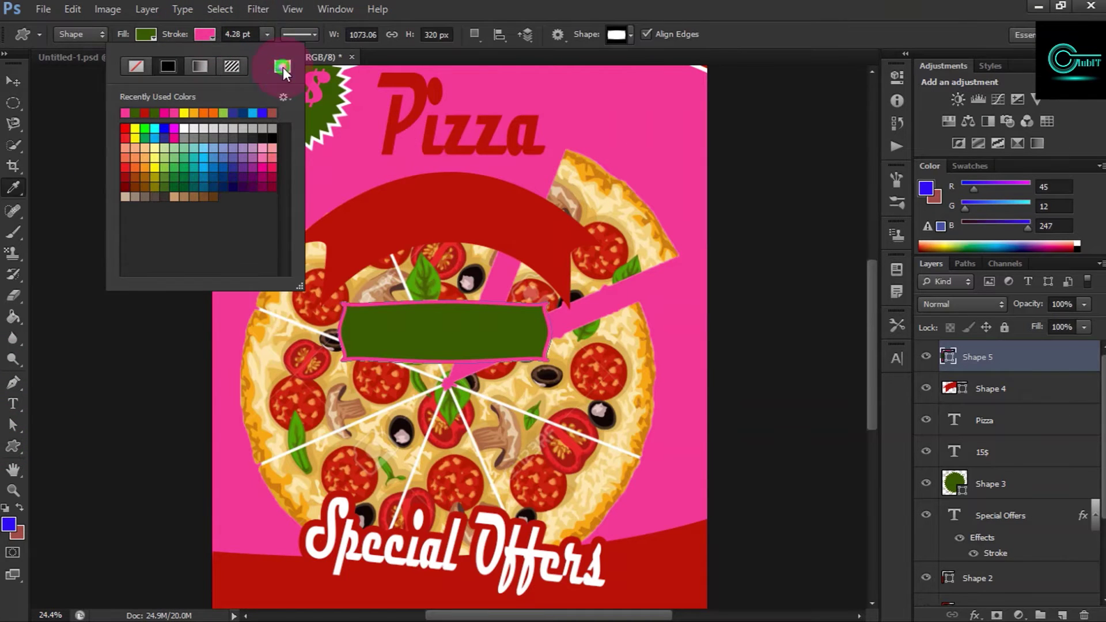
left_click(282, 67)
left_click(412, 198)
left_click(1014, 173)
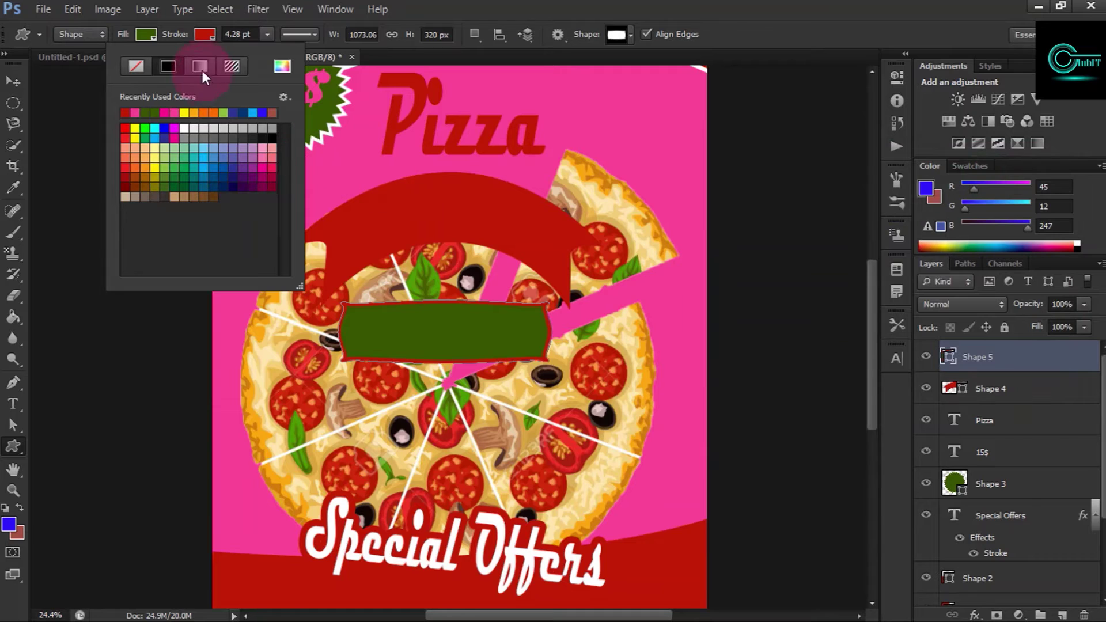
left_click(238, 39)
scroll(445, 193, "down", 3)
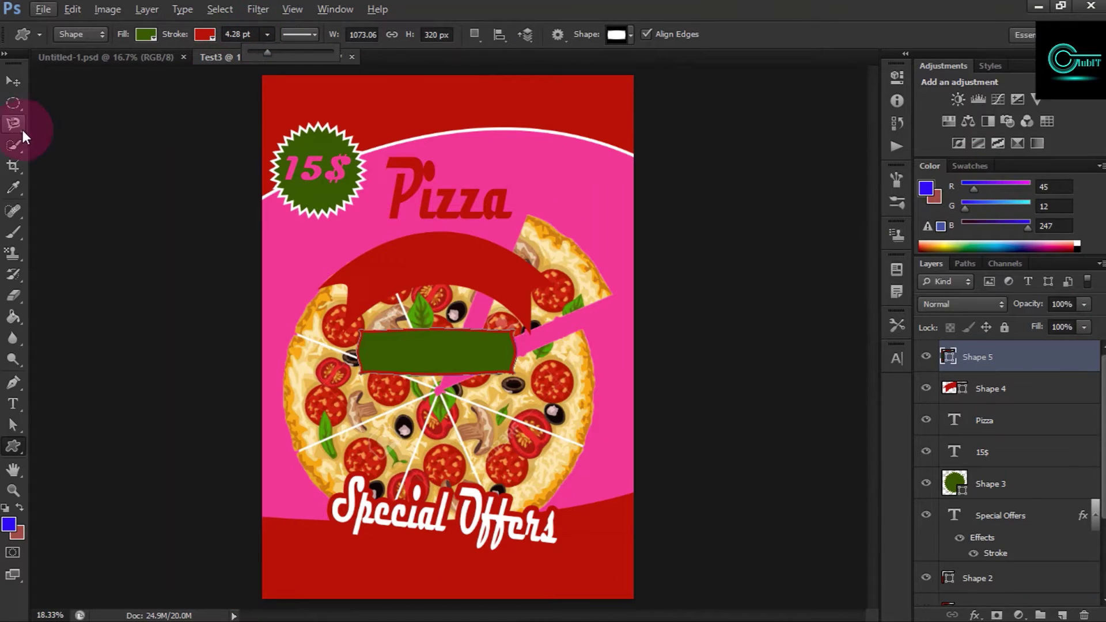
left_click(15, 403)
scroll(423, 361, "up", 5)
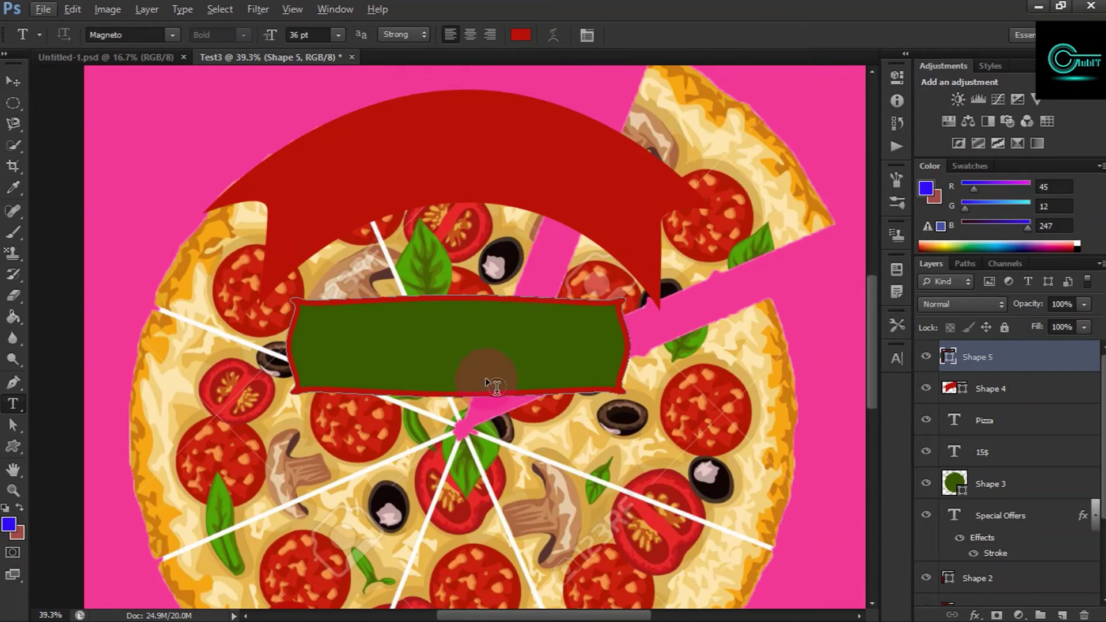
scroll(497, 377, "up", 1)
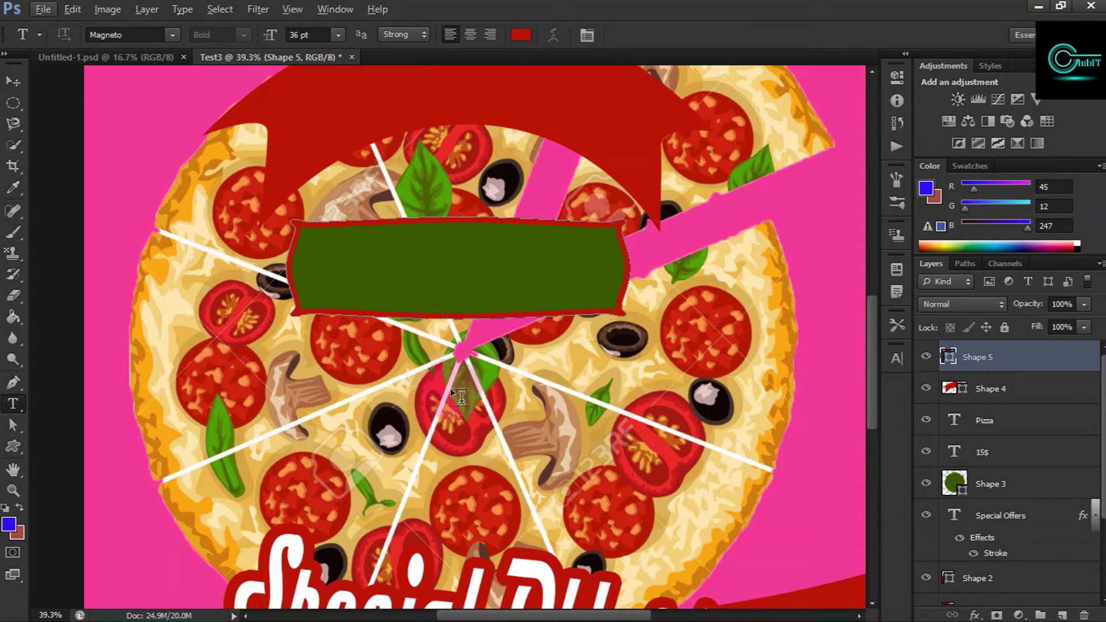
left_click(492, 229)
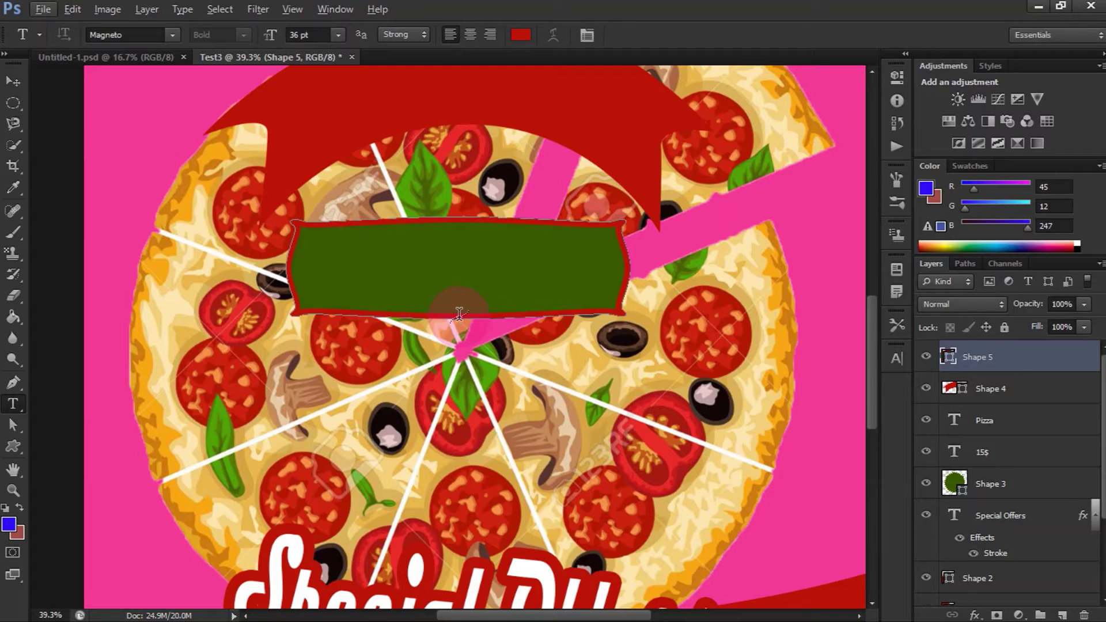
left_click(459, 313)
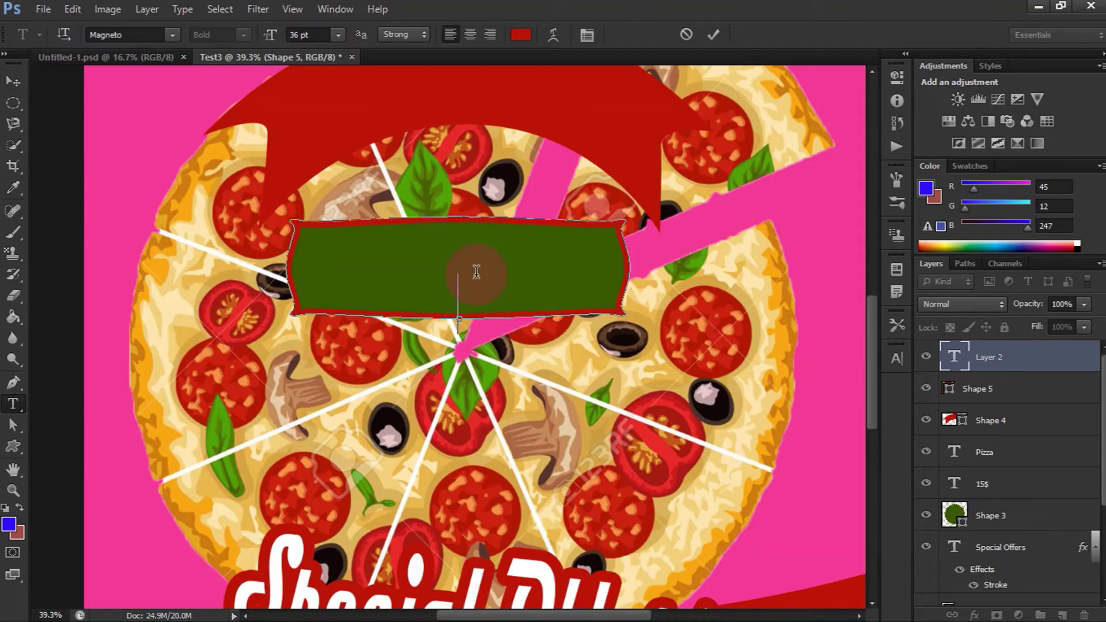
left_click(486, 299)
left_click(457, 268)
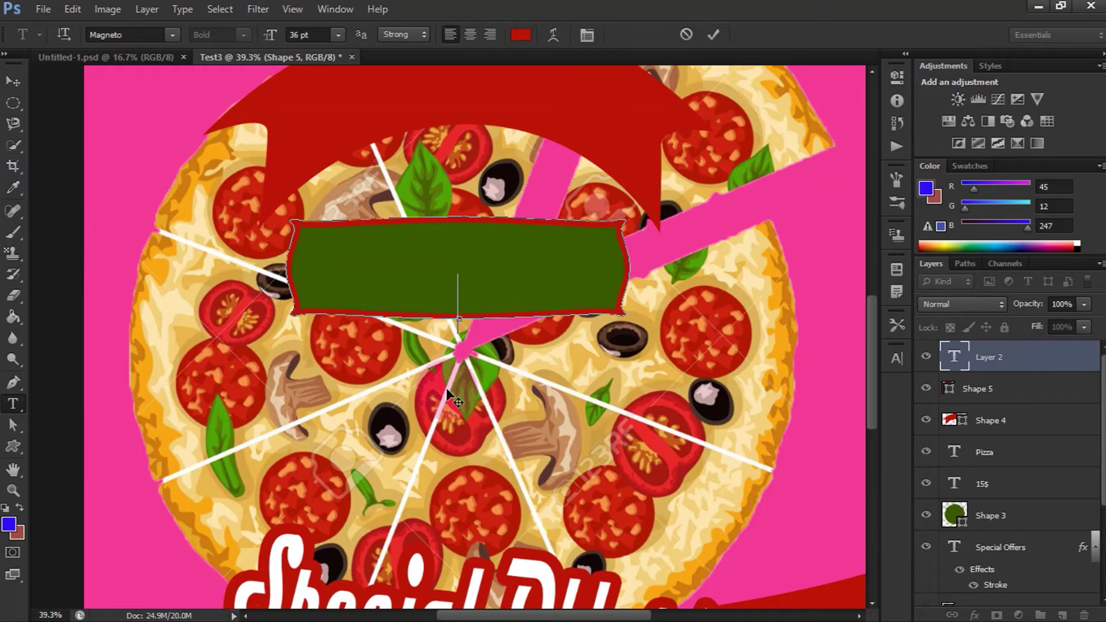
left_click(1002, 369)
key("Delete")
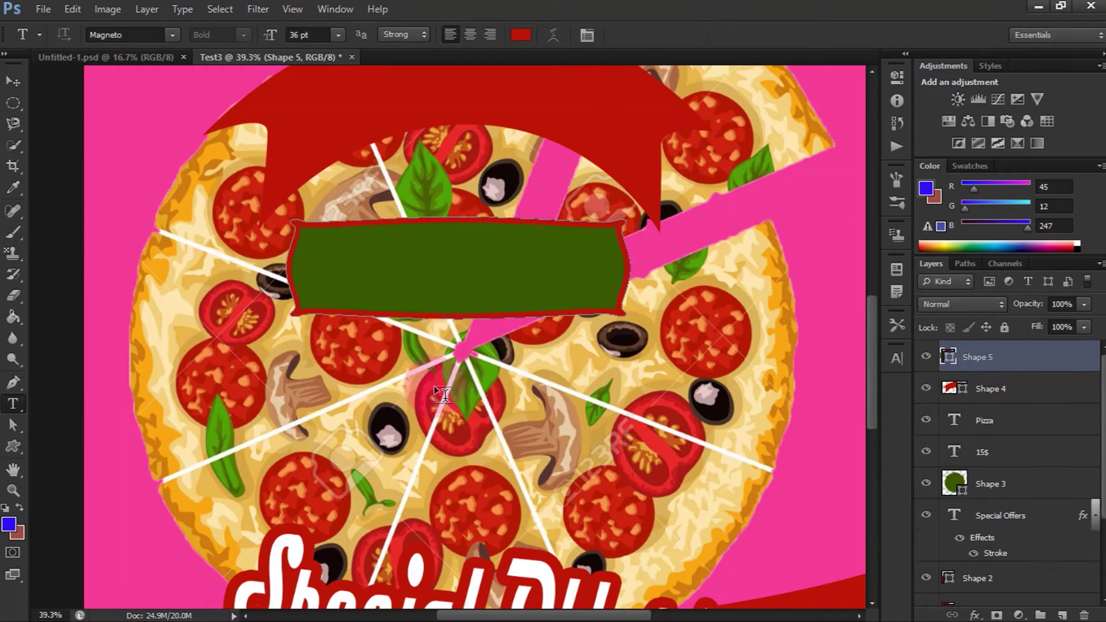
Step: Add the name in capitals as a horizontal text layer on the pizza below the green banner, in Magneto 36 pt
left_click(460, 420)
left_click(459, 416)
type("ViA")
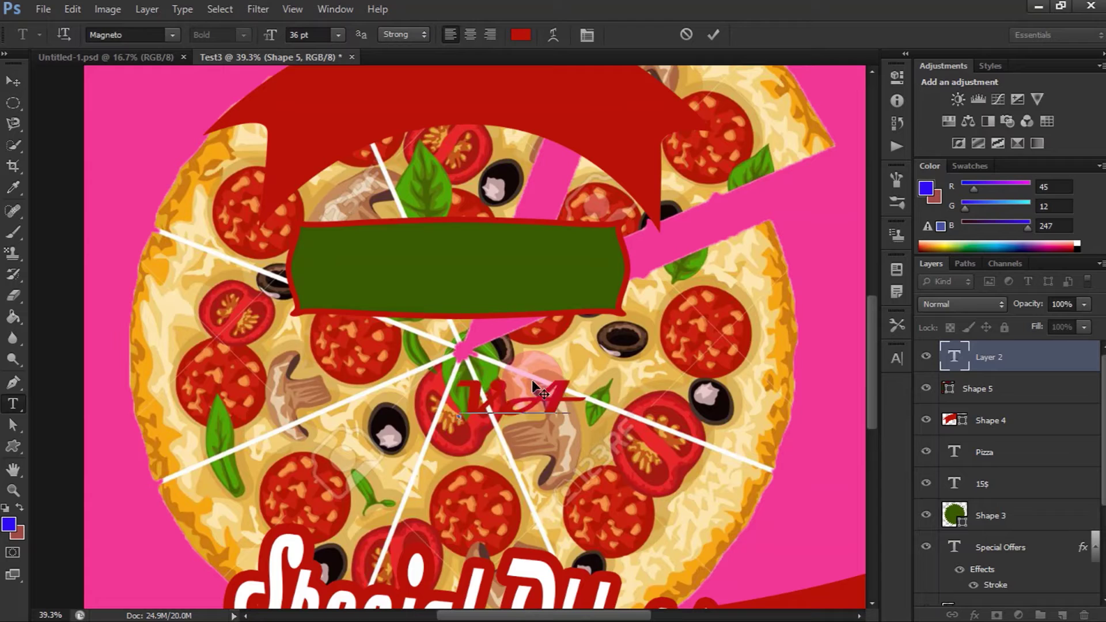
key("BackSpace")
key("BackSpace")
type("ANITHA")
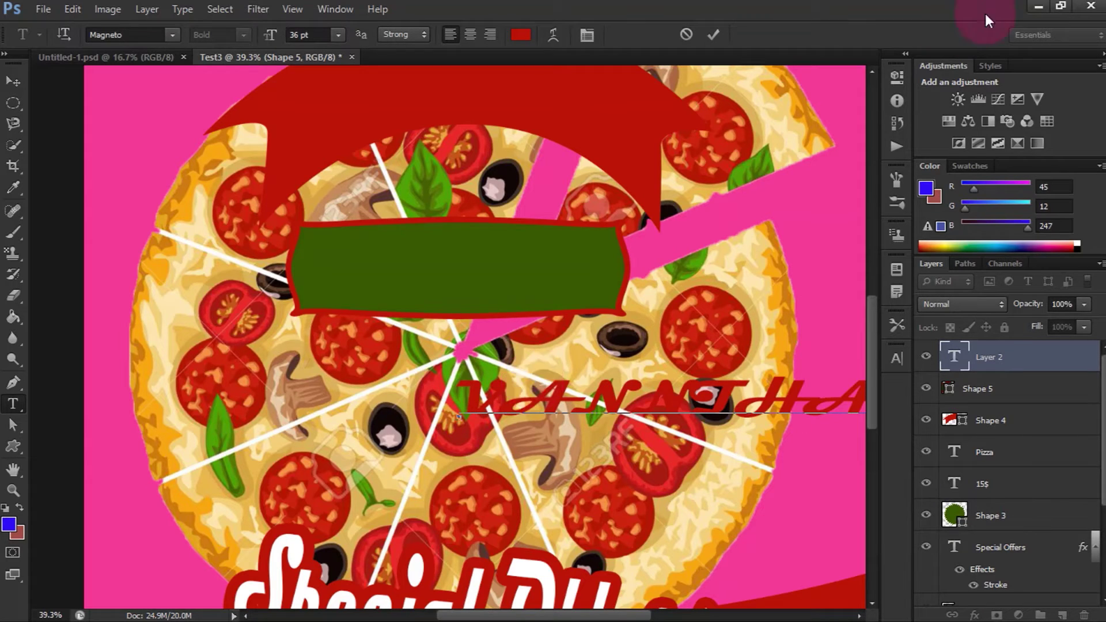
left_click(707, 36)
Step: Move the name text onto the green banner and change its colour to white, #ffffff
key("v")
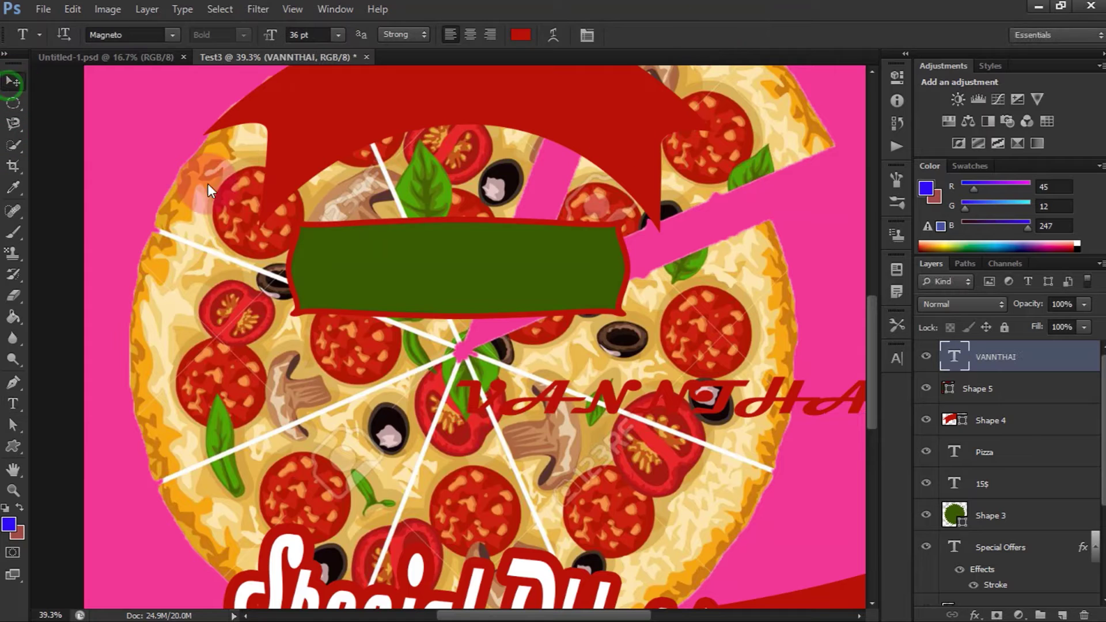
left_click_drag(638, 397, 428, 270)
left_click(897, 358)
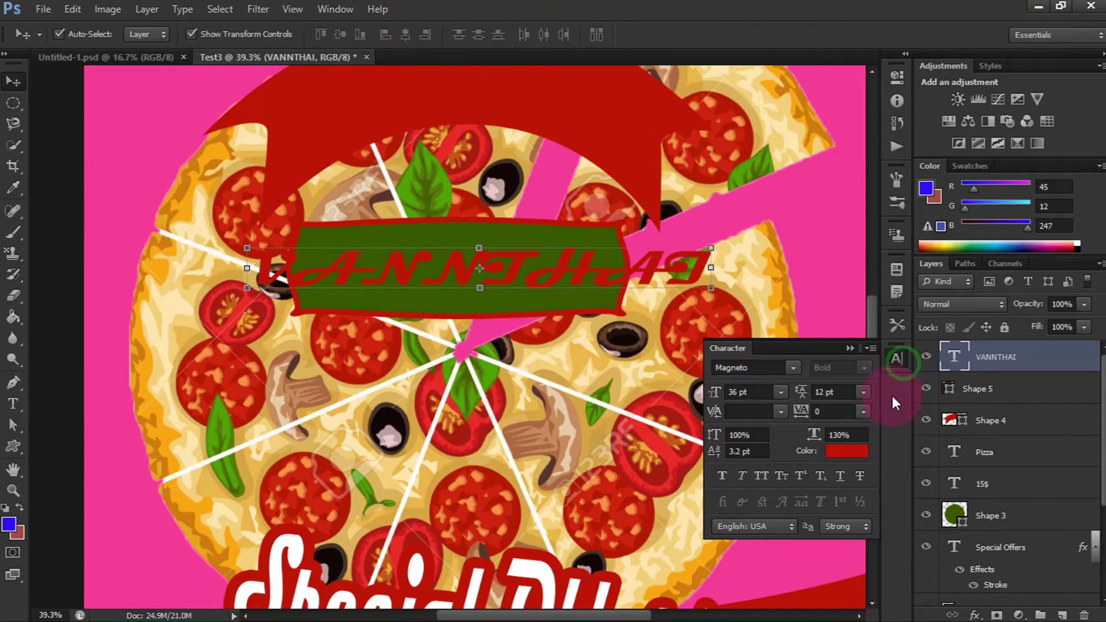
left_click(854, 452)
left_click_drag(770, 346, 575, 132)
left_click(1016, 175)
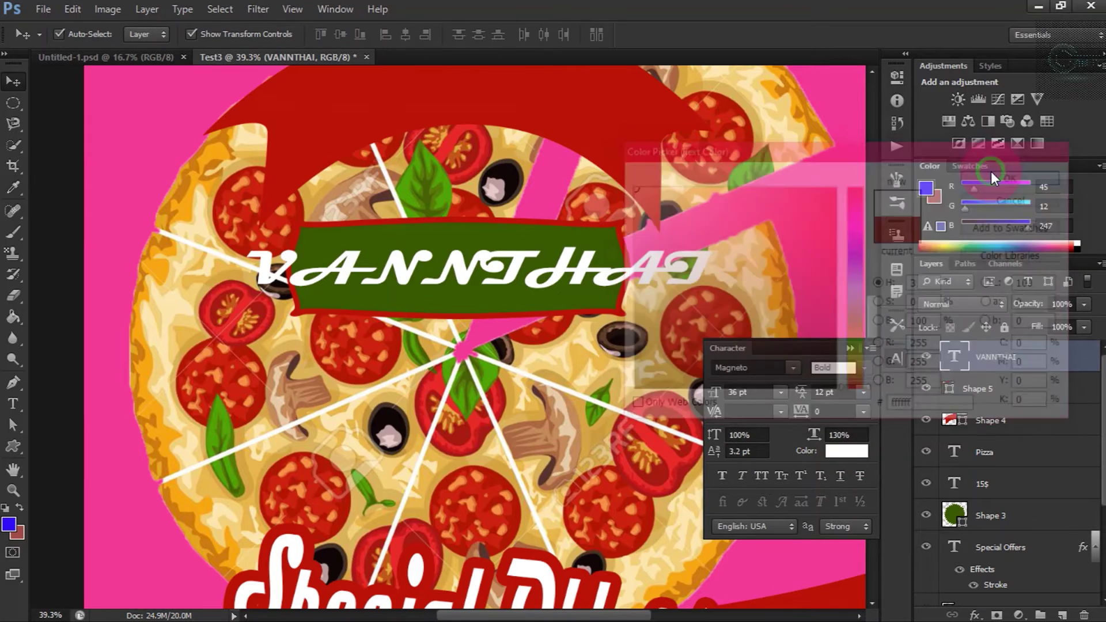
Step: Change the banner text's font to Modern No. 20 and apply faux bold
left_click(818, 349)
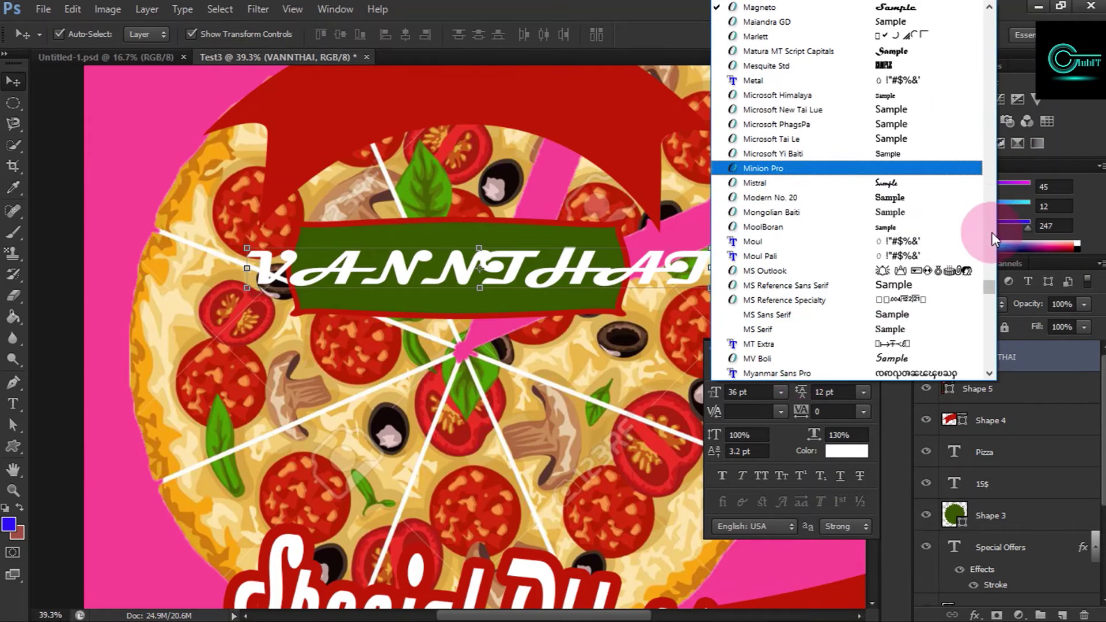
left_click(899, 52)
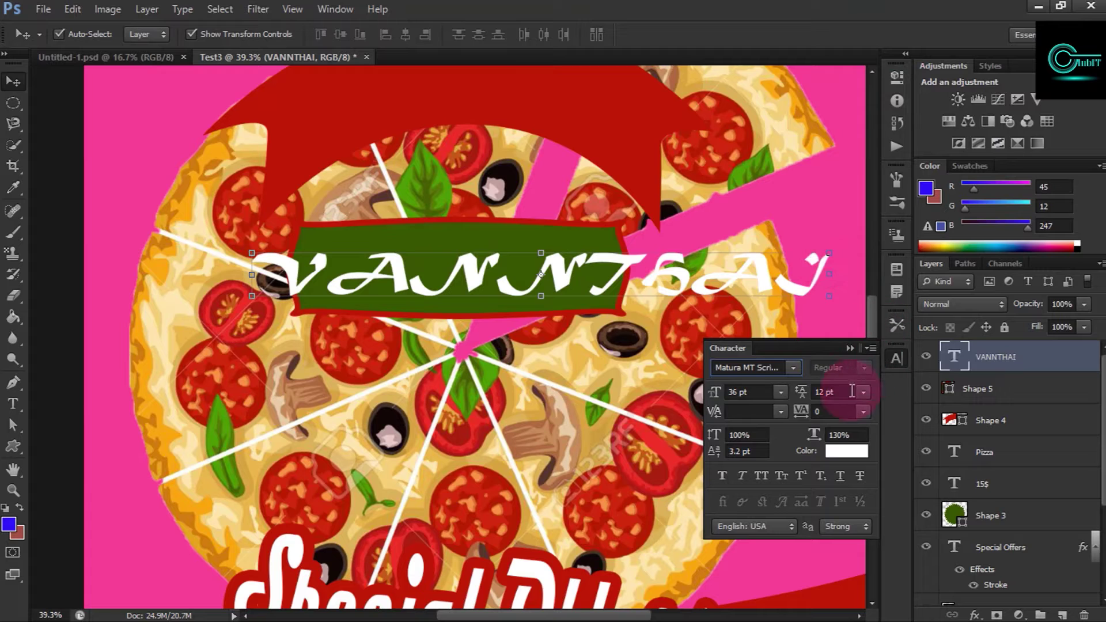
left_click(794, 369)
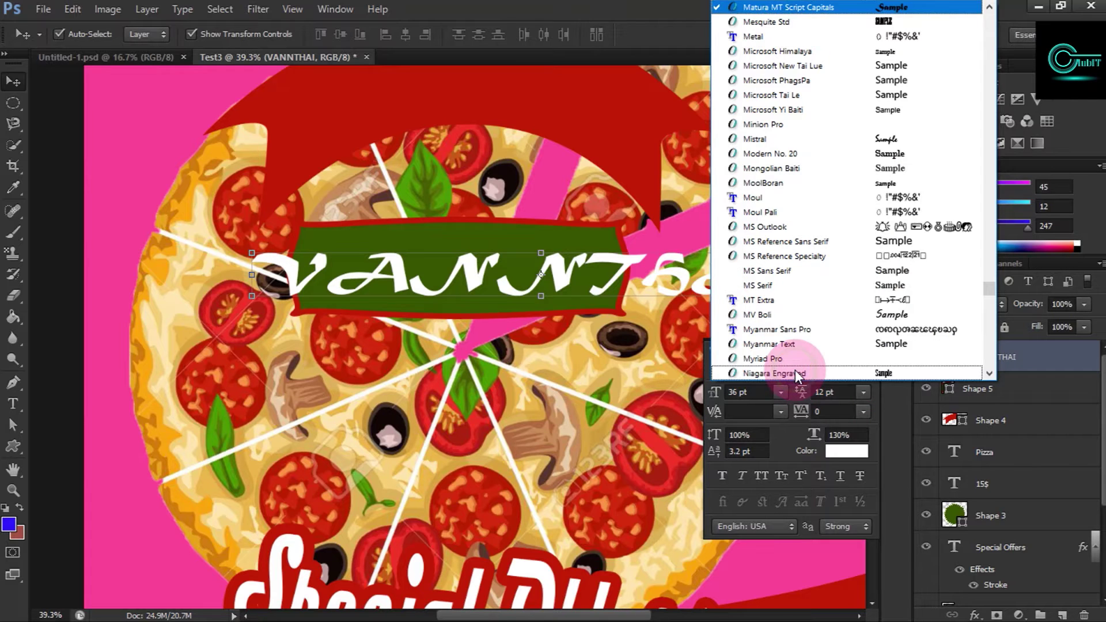
left_click(906, 153)
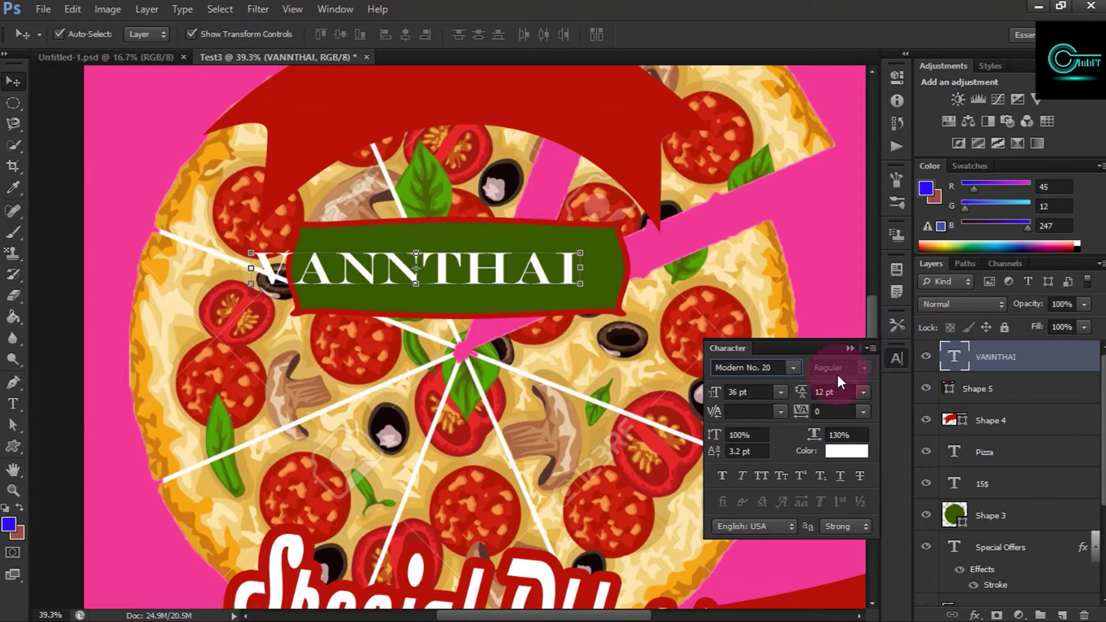
left_click(720, 476)
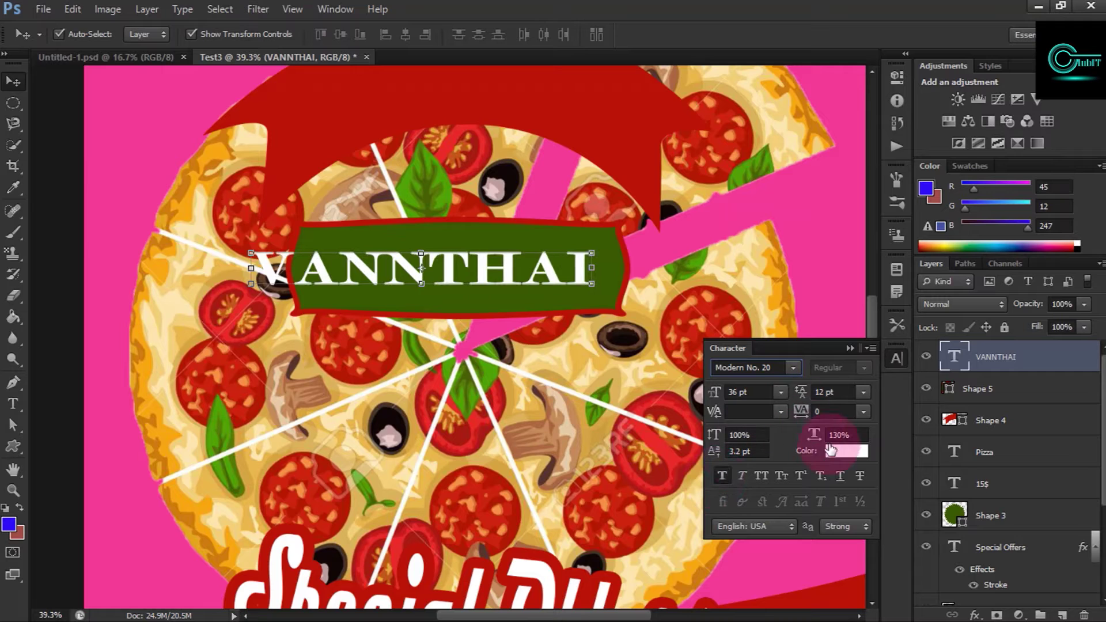
left_click(851, 348)
Step: Narrow the banner text to about 91% width, centre it inside the green banner, apply the transform and deselect the text
left_click_drag(374, 268, 412, 269)
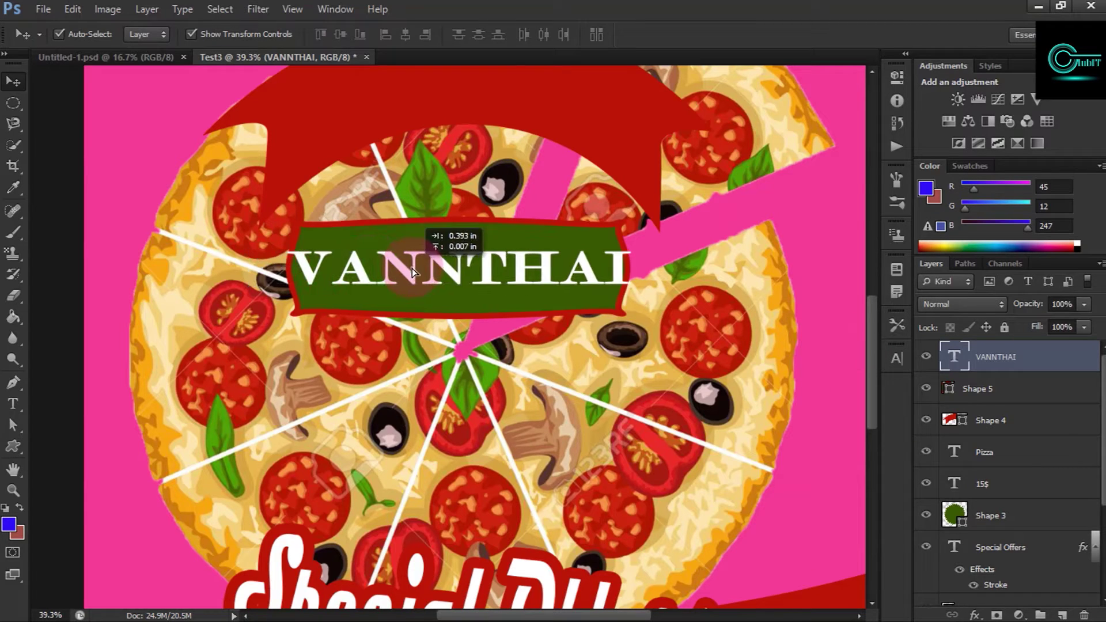
left_click_drag(632, 252, 615, 253)
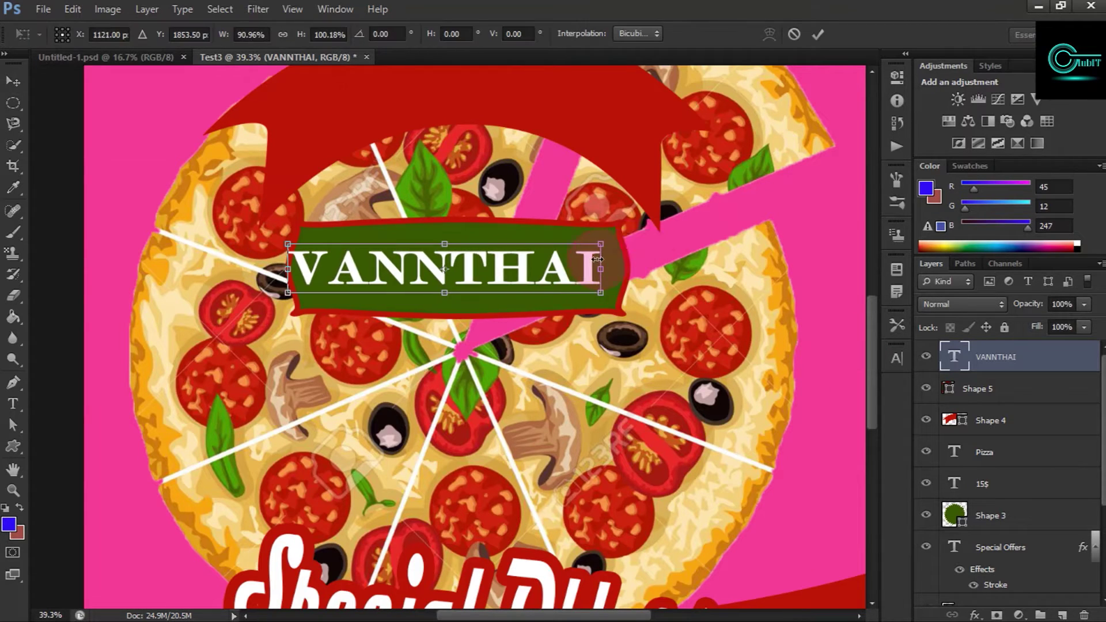
left_click_drag(508, 268, 516, 270)
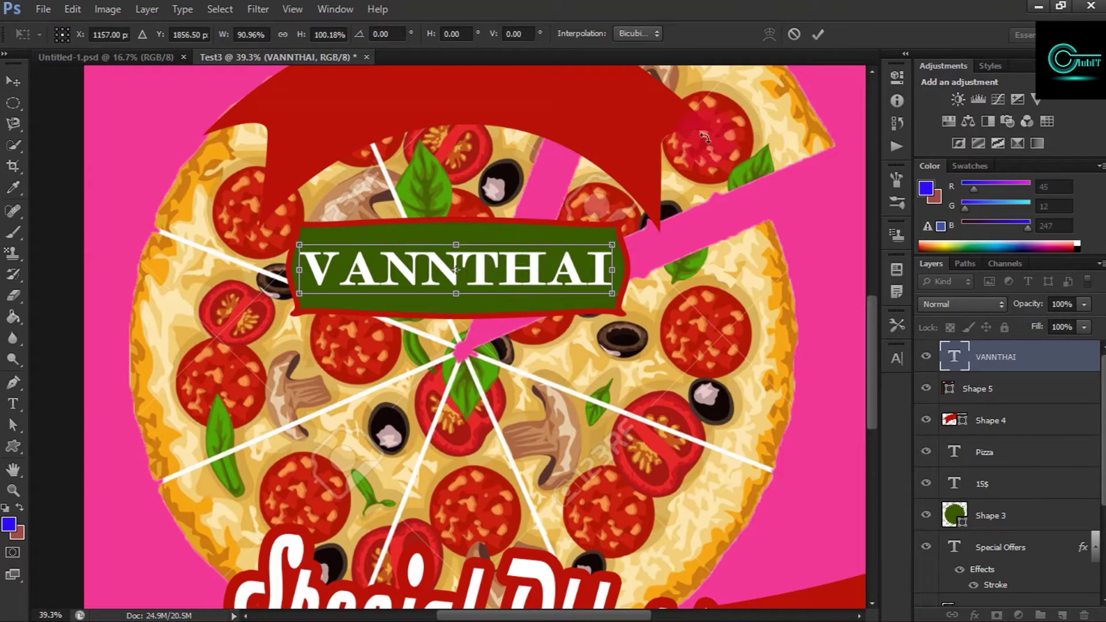
left_click(825, 34)
key("ctrl+0")
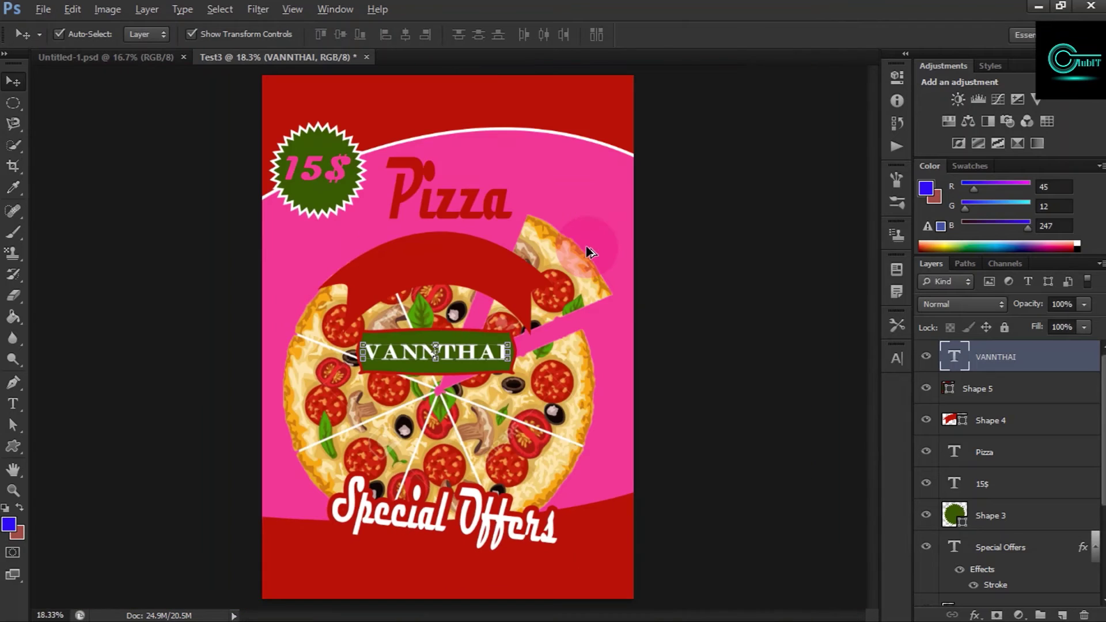
left_click(749, 231)
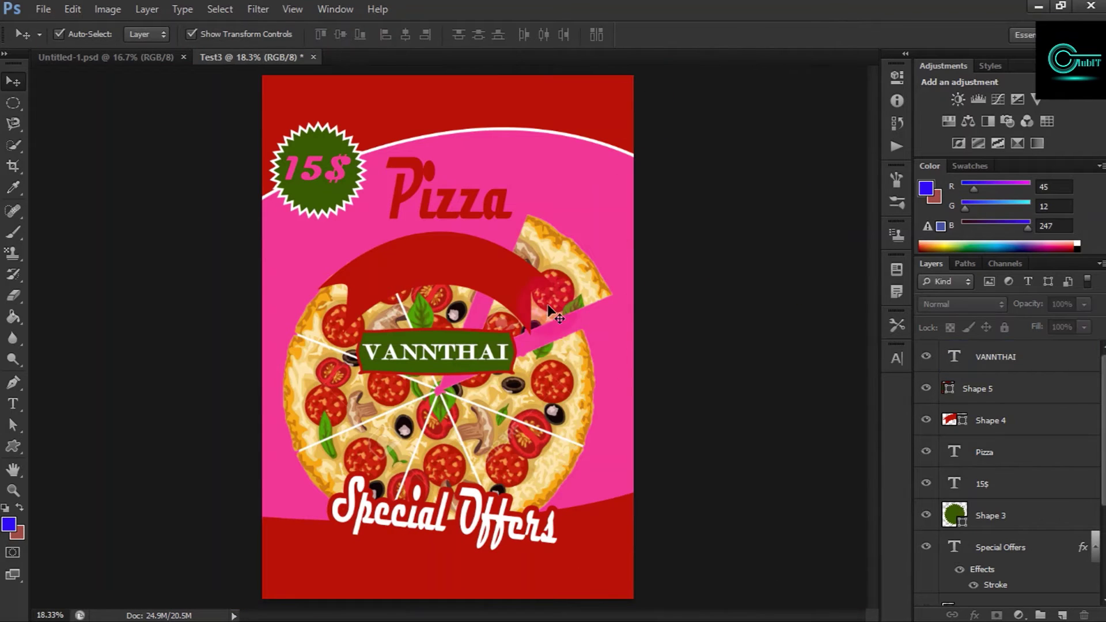
Step: Add the horizontal text RESTAURANT NAME in white Modern No. 20 at 36 pt and move it across the red ribbon
left_click(13, 404)
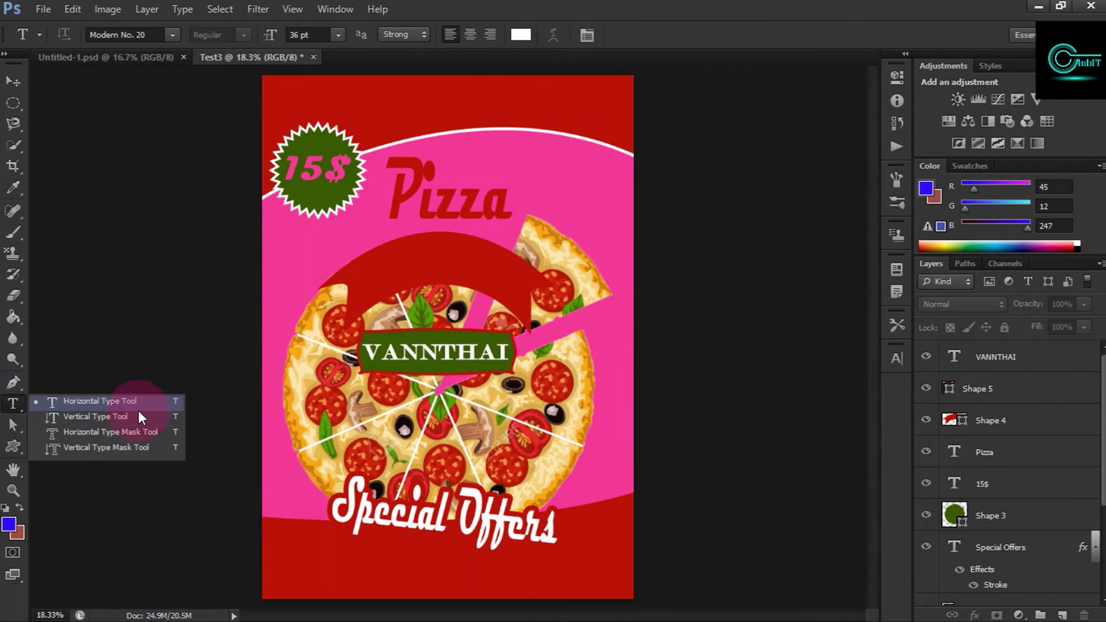
left_click(99, 402)
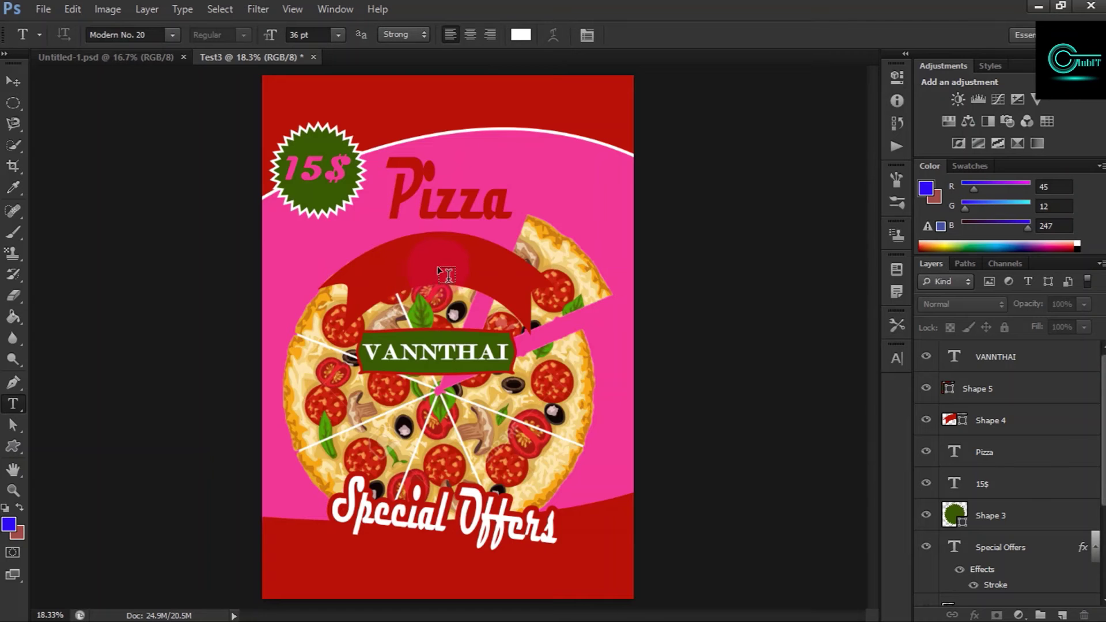
scroll(447, 274, "up", 3)
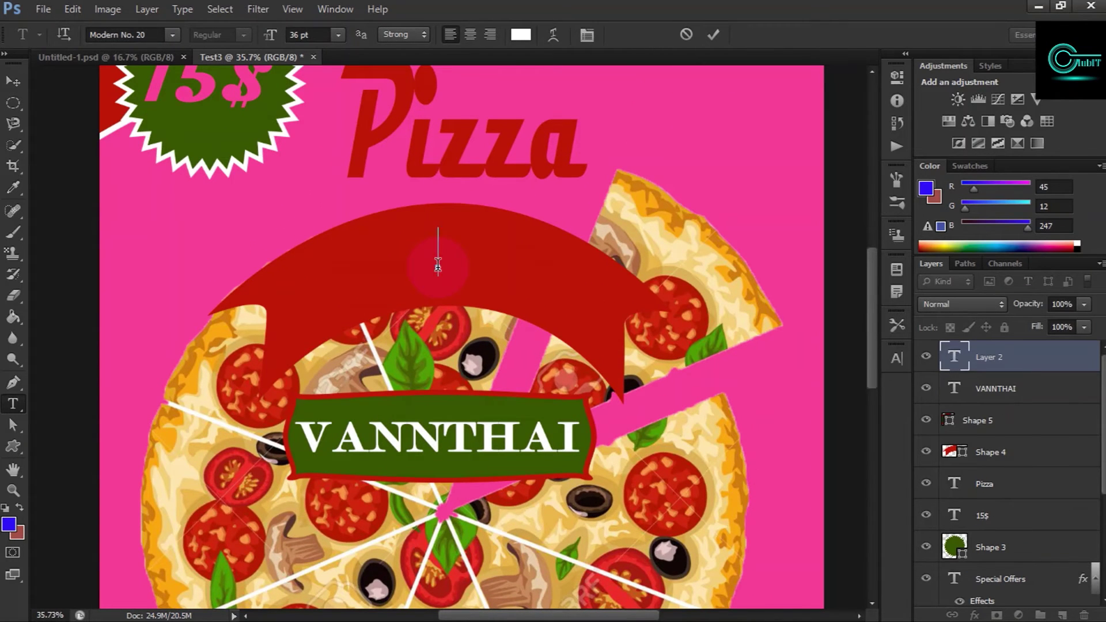
left_click(438, 265)
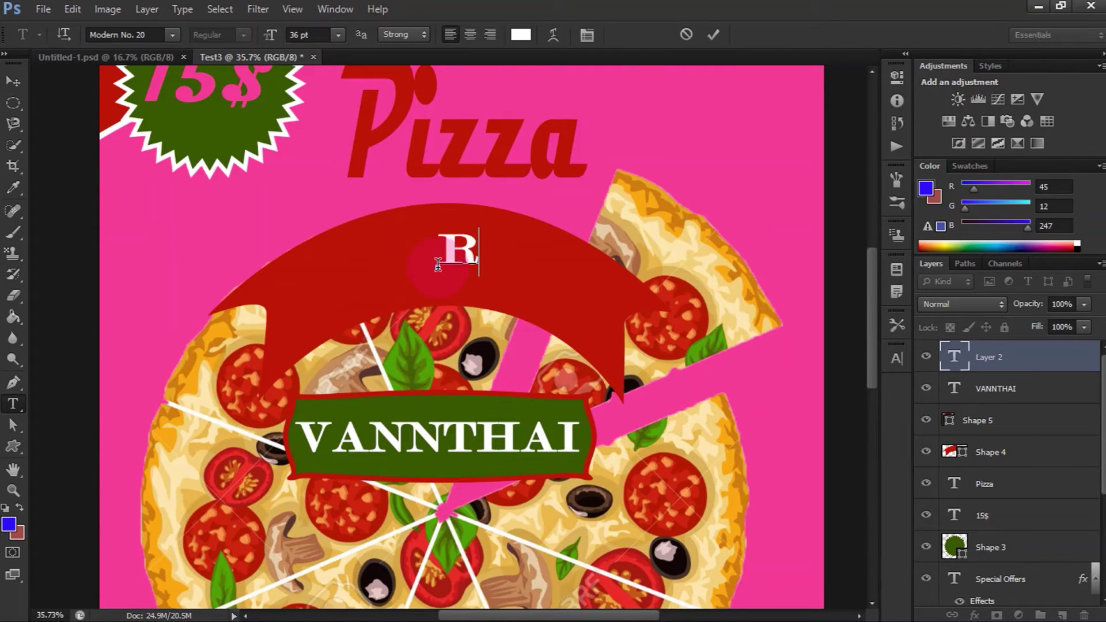
type("RESTA")
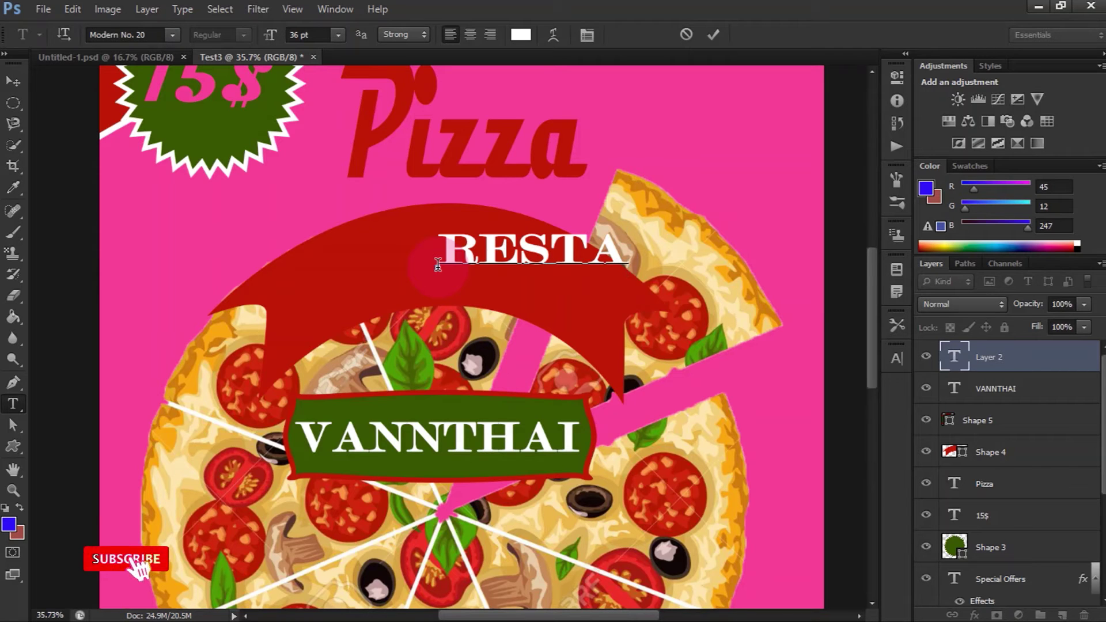
type("URE")
type("ANT")
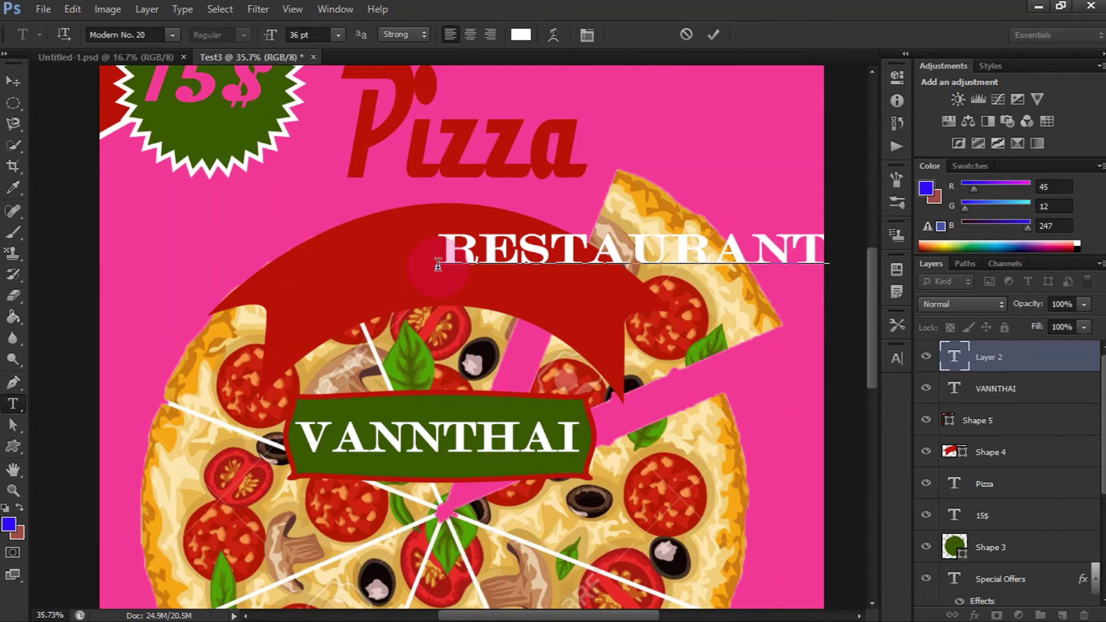
left_click(710, 35)
left_click(12, 81)
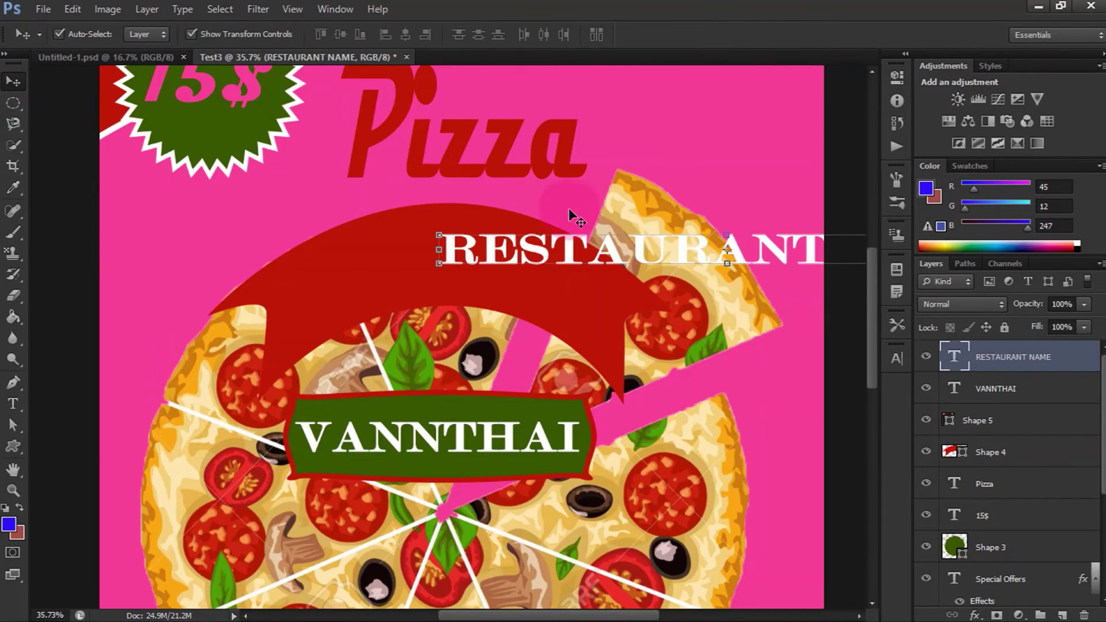
left_click_drag(646, 247, 383, 251)
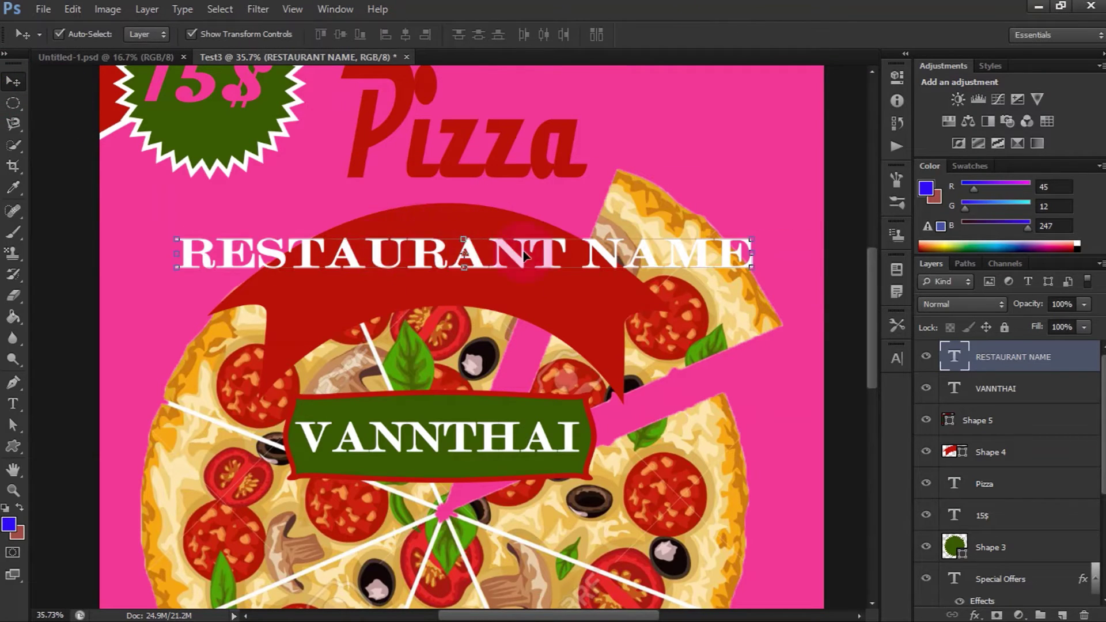
Step: Change the RESTAURANT NAME text's font to Sylfaen and turn off faux bold
left_click(897, 358)
left_click(790, 363)
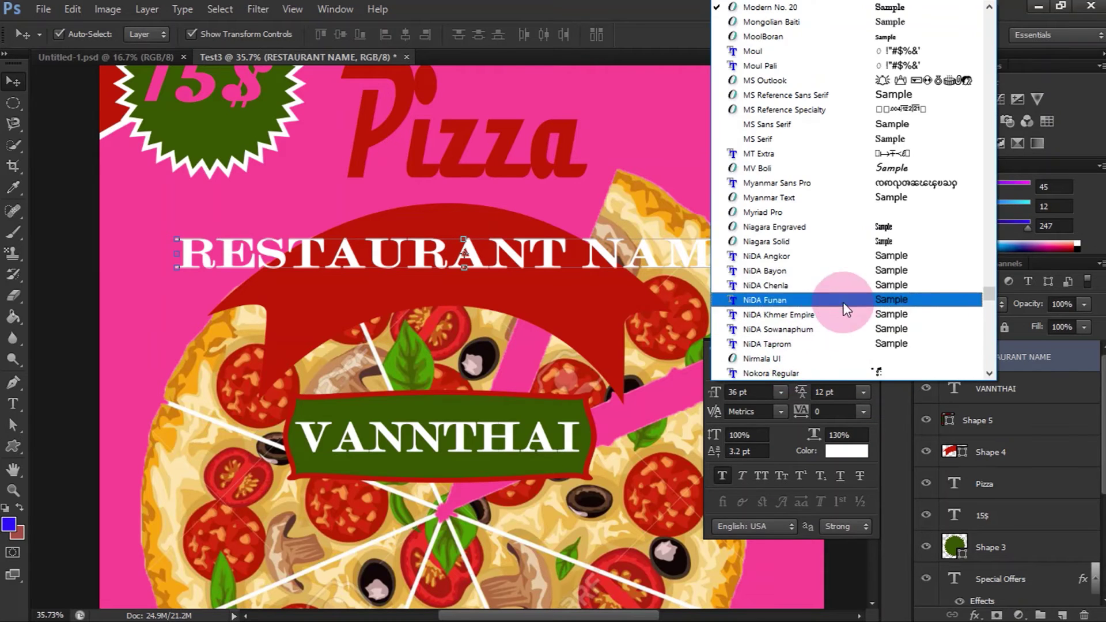
left_click(902, 23)
left_click(797, 372)
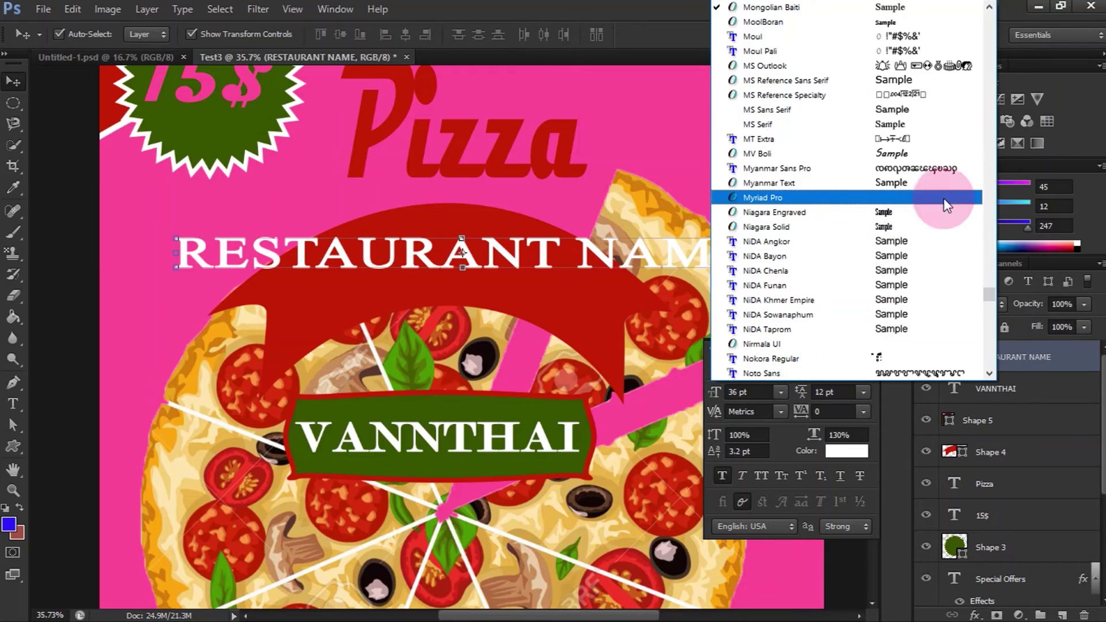
left_click_drag(990, 288, 995, 321)
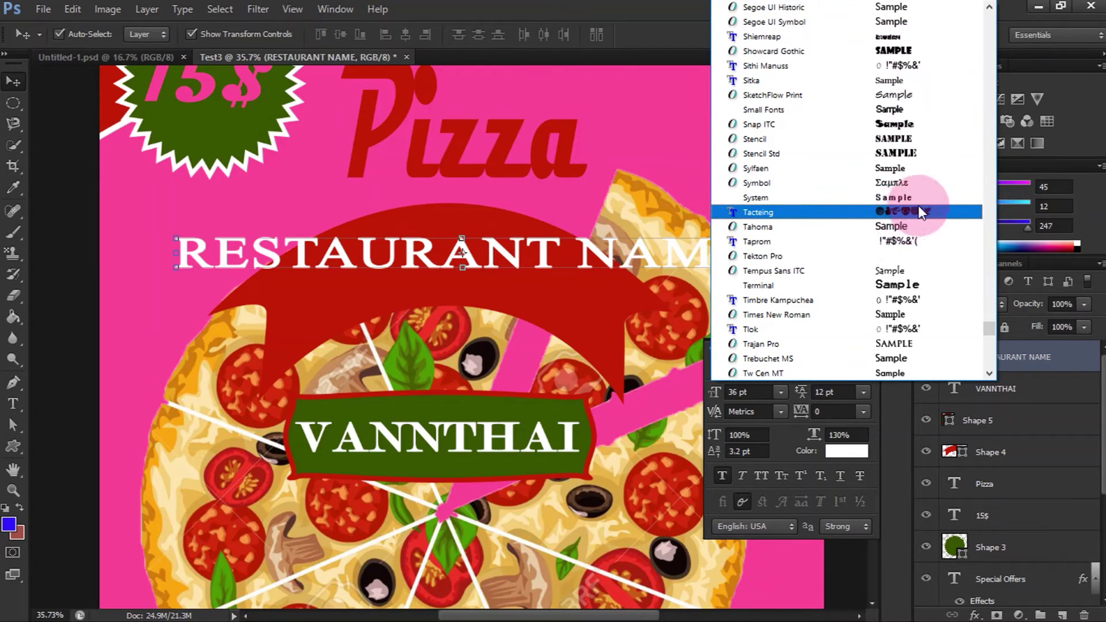
left_click(912, 171)
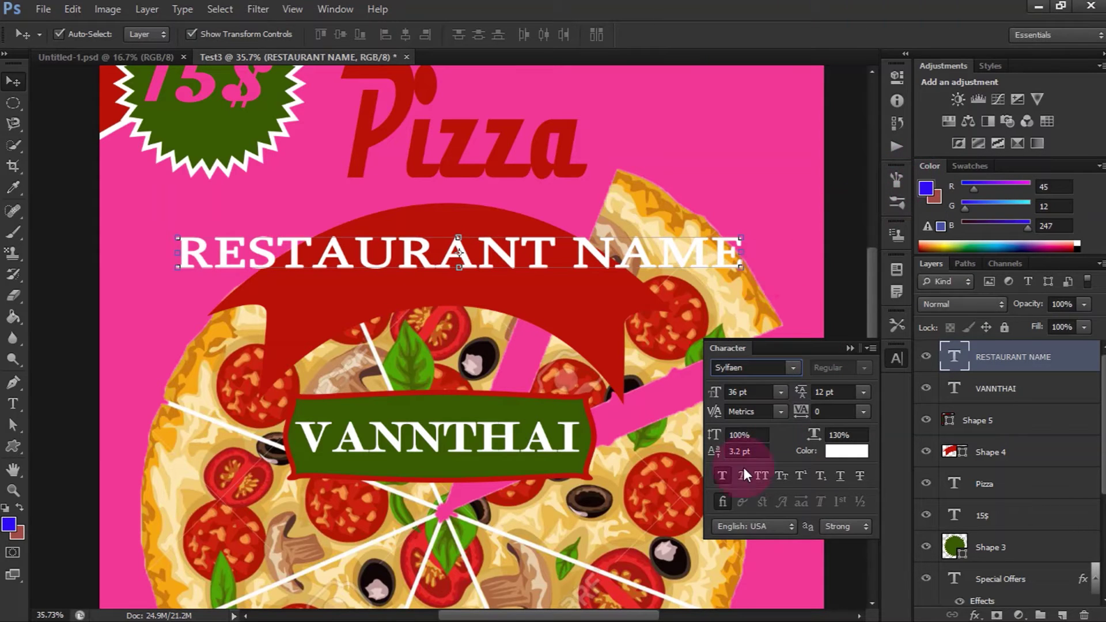
left_click(724, 478)
left_click(848, 351)
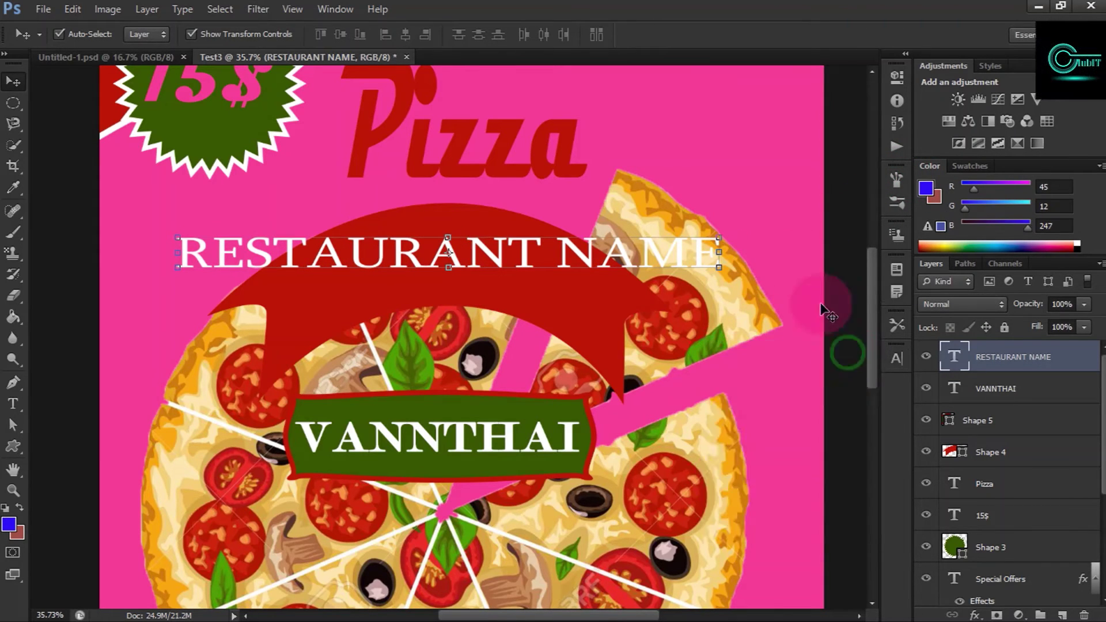
Step: Warp the RESTAURANT NAME text with the horizontal Arch style at +54% bend
left_click(13, 404)
left_click(553, 35)
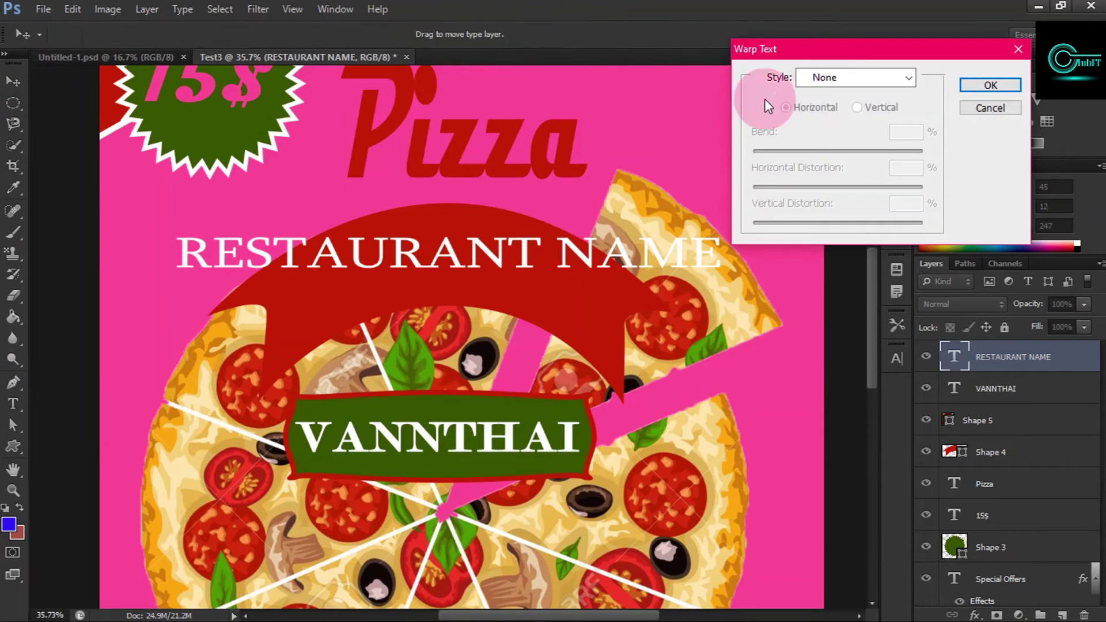
left_click(909, 77)
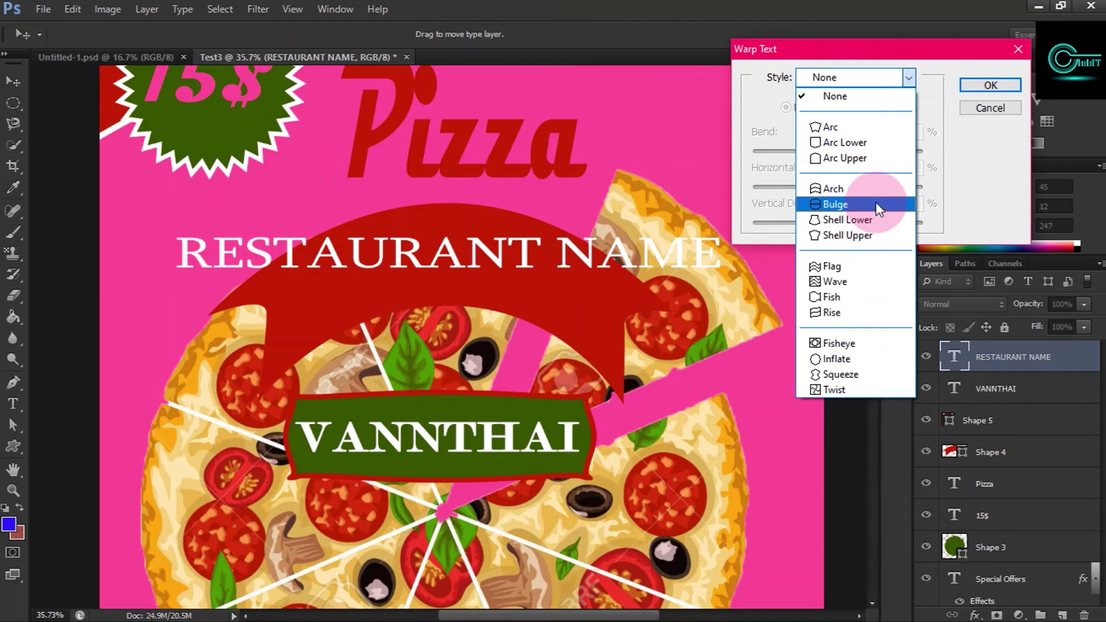
left_click(872, 190)
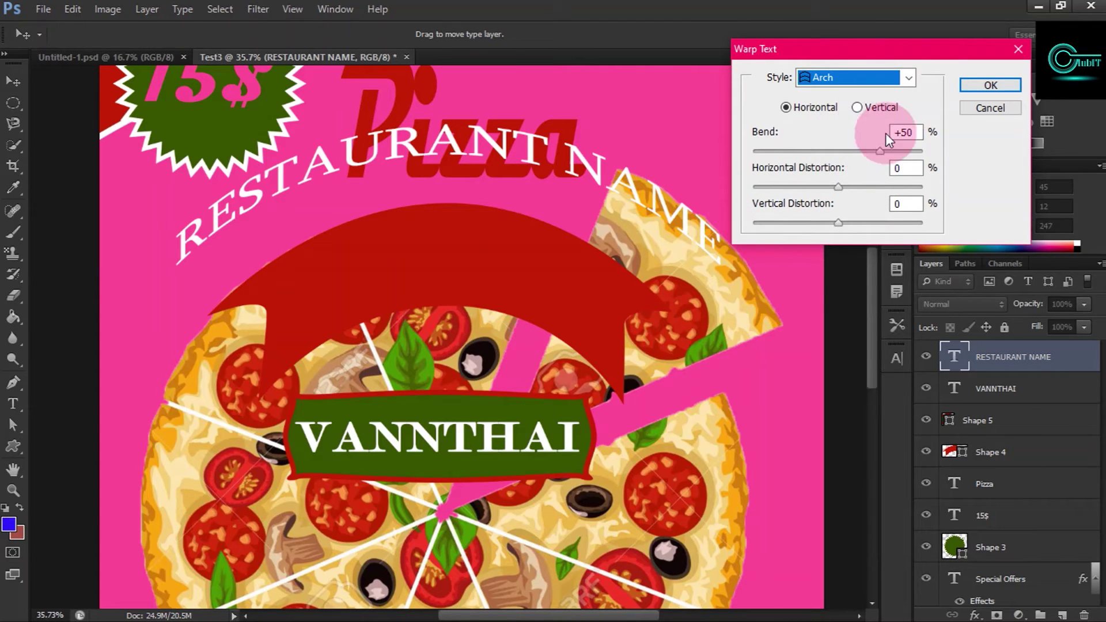
mouse_move(883, 153)
left_mouse_down()
mouse_move(870, 153)
mouse_move(883, 154)
left_mouse_up()
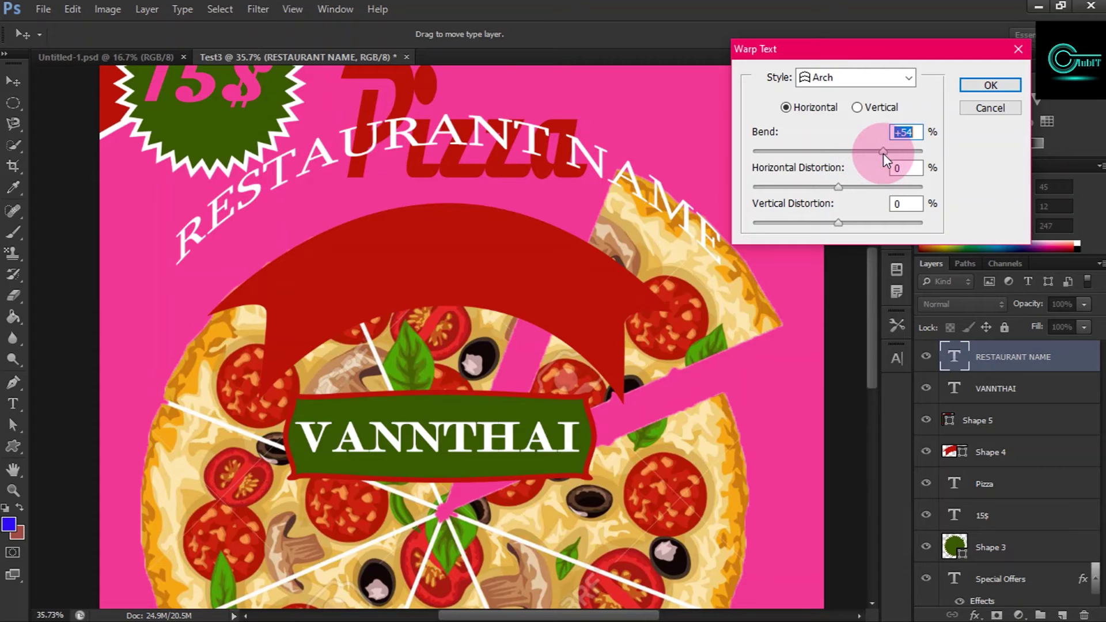
left_click(990, 84)
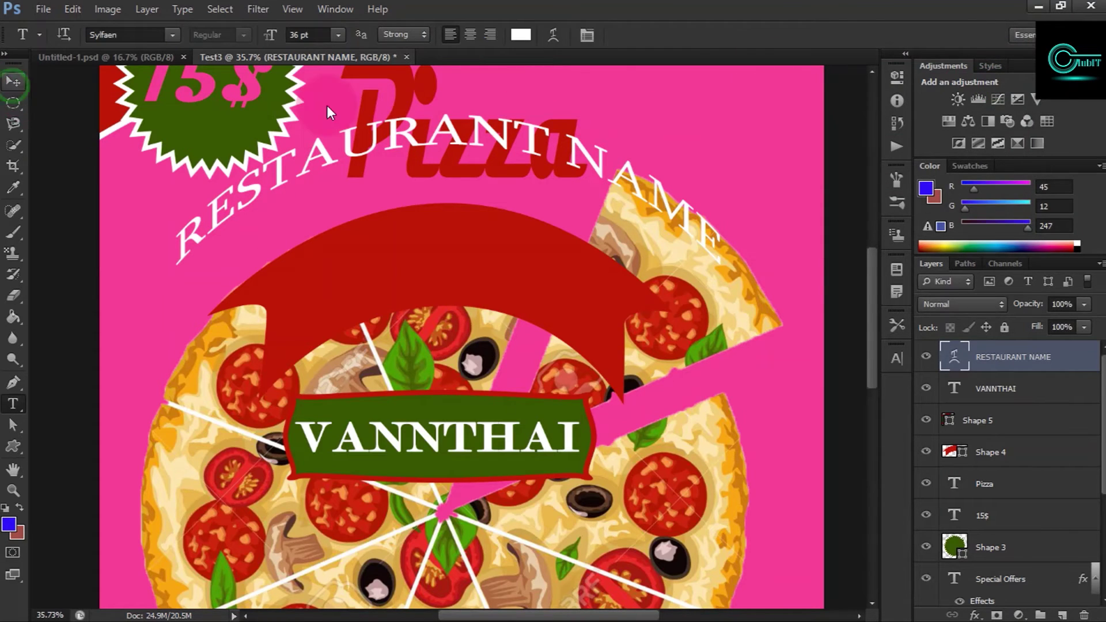
Step: Move the arched text onto the red ribbon, scaling it to about 66% width and 64% height with a rotation of about -0.8°
left_click_drag(464, 136, 472, 251)
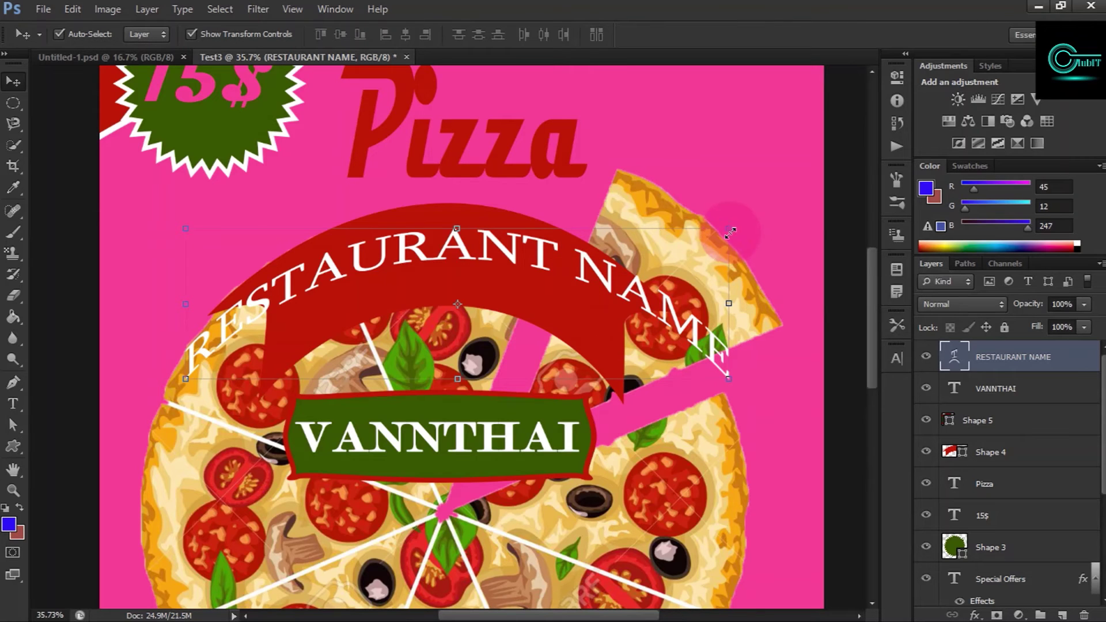
left_click_drag(455, 231, 455, 83)
left_click_drag(743, 377, 739, 397)
left_click_drag(374, 193, 379, 281)
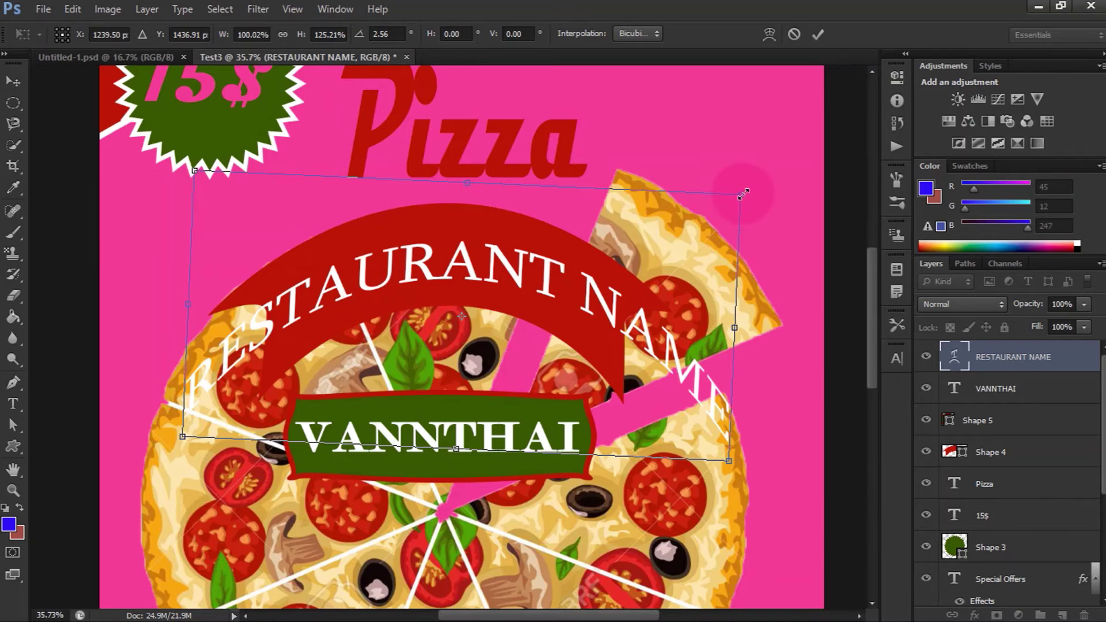
left_click_drag(743, 193, 609, 274)
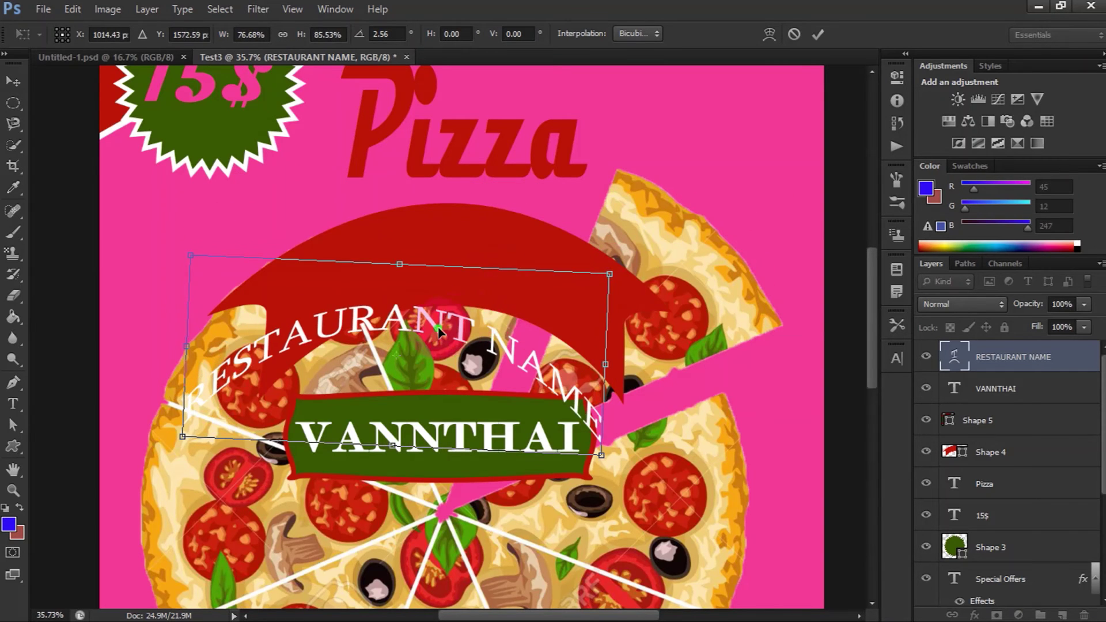
left_click_drag(438, 331, 493, 237)
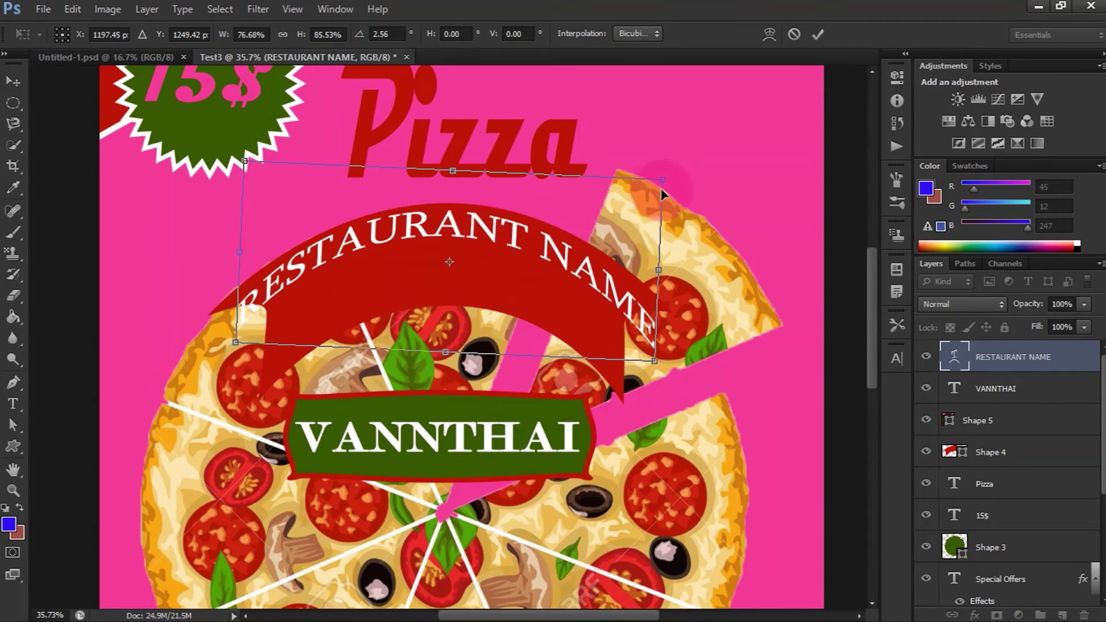
left_click_drag(662, 188, 602, 193)
left_click_drag(634, 374, 632, 344)
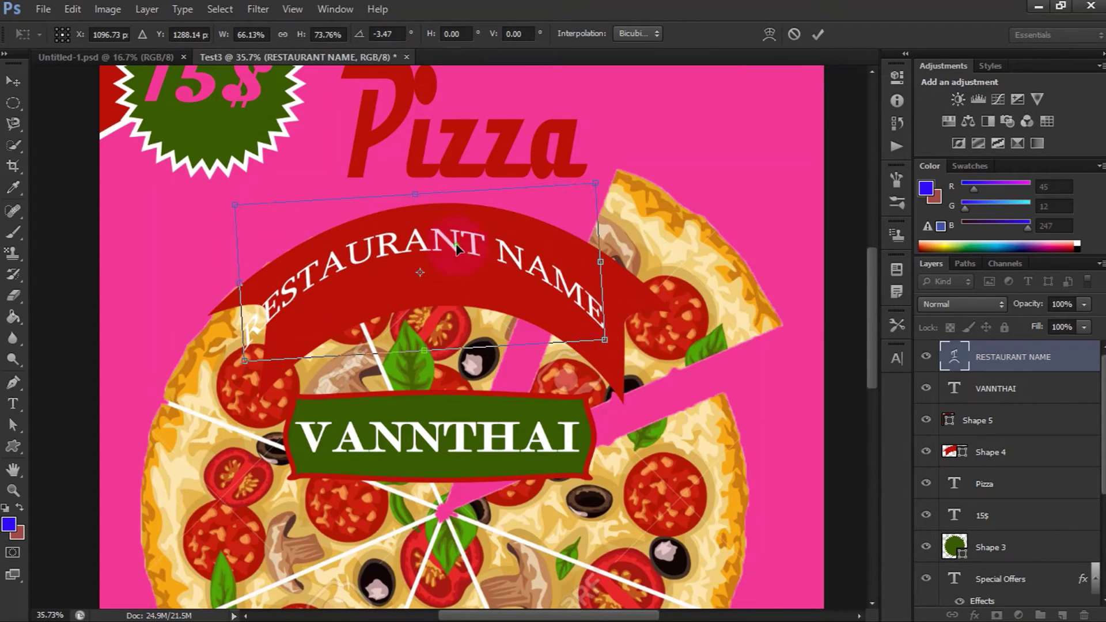
mouse_move(456, 248)
left_mouse_down()
mouse_move(500, 240)
mouse_move(474, 245)
left_mouse_up()
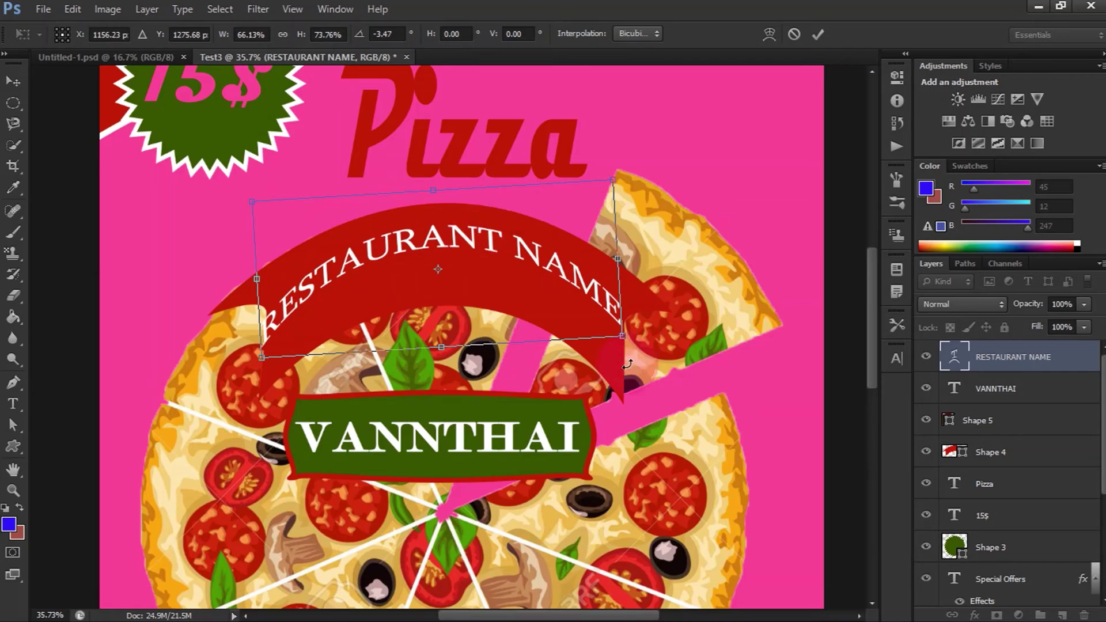
left_click_drag(628, 364, 671, 358)
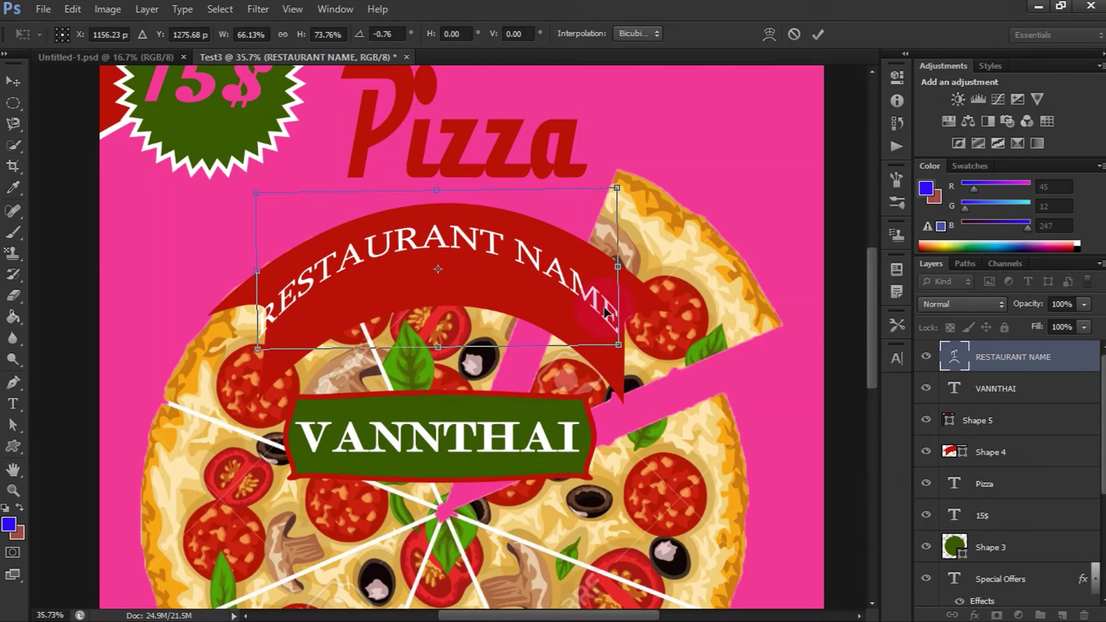
left_click_drag(438, 190, 444, 211)
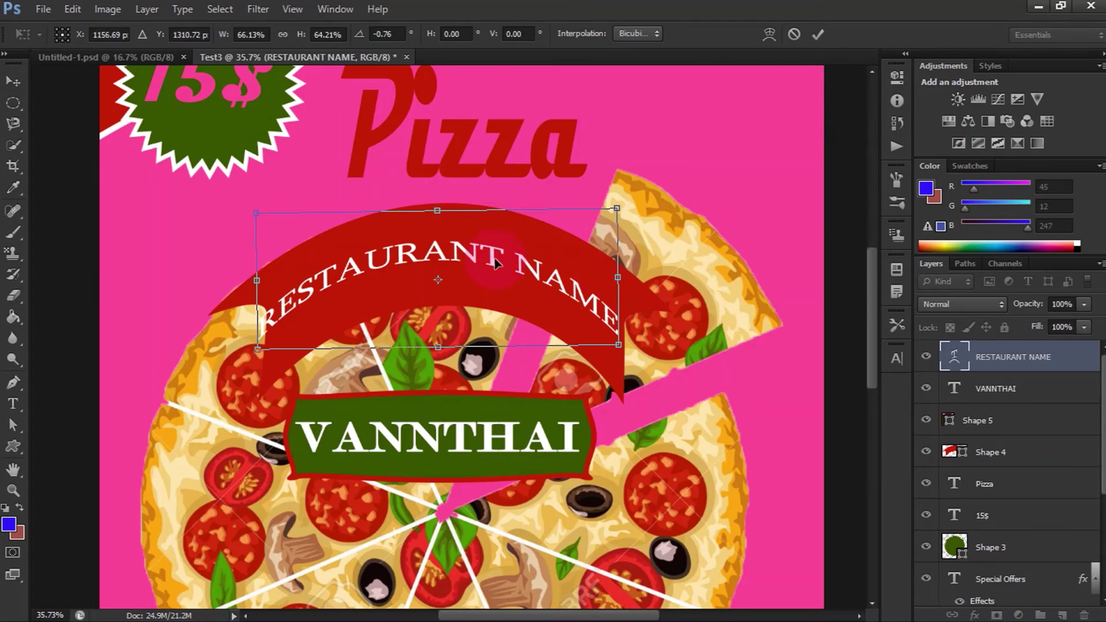
Step: Shift the arched text slightly right and up within the red ribbon and apply the transform
left_click_drag(489, 262, 496, 264)
key("Right")
key("Right")
key("Up")
key("Up")
key("Up")
key("Up")
key("Up")
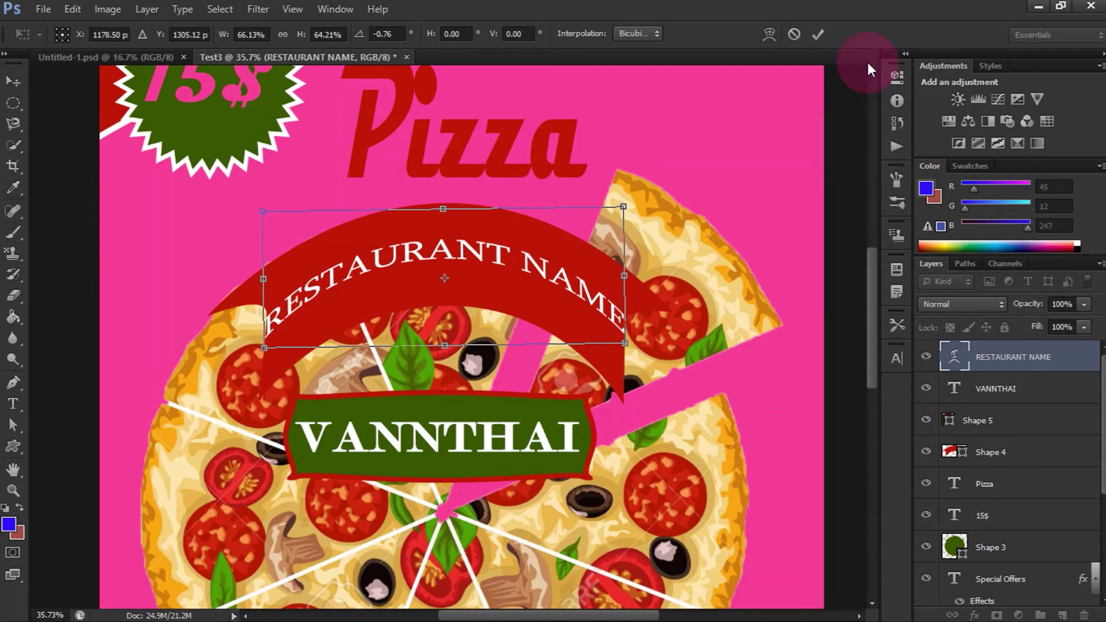
key("Return")
Step: Shrink the arched text to about 83% width and 71% height, centre it inside the red ribbon, apply the transform and deselect it
left_click(727, 221)
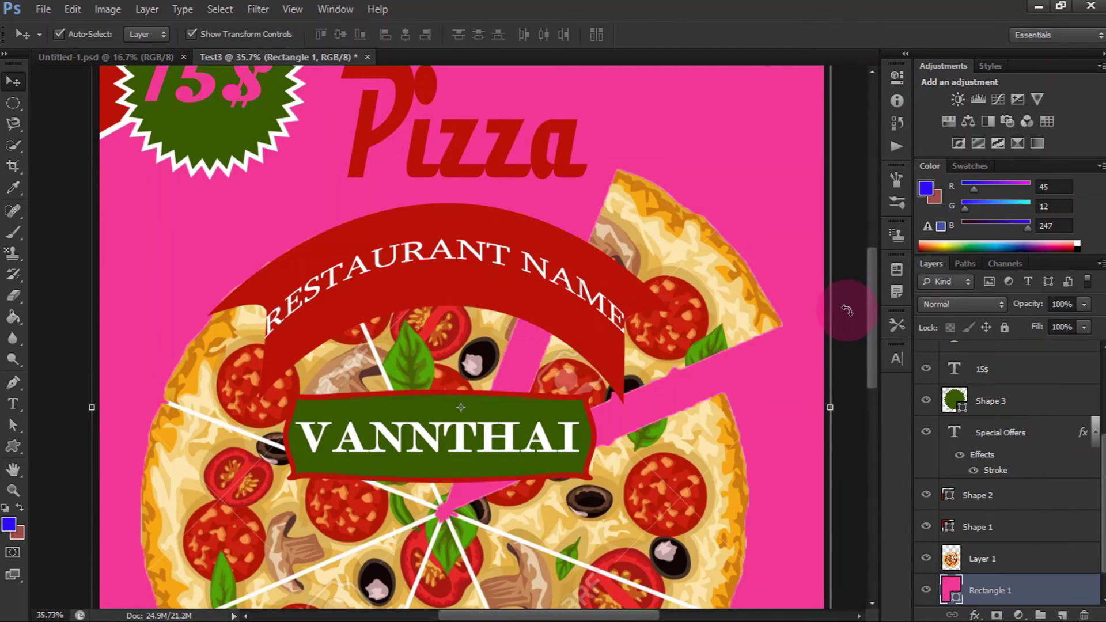
scroll(576, 320, "down", 5)
scroll(579, 318, "up", 2)
left_click(758, 222)
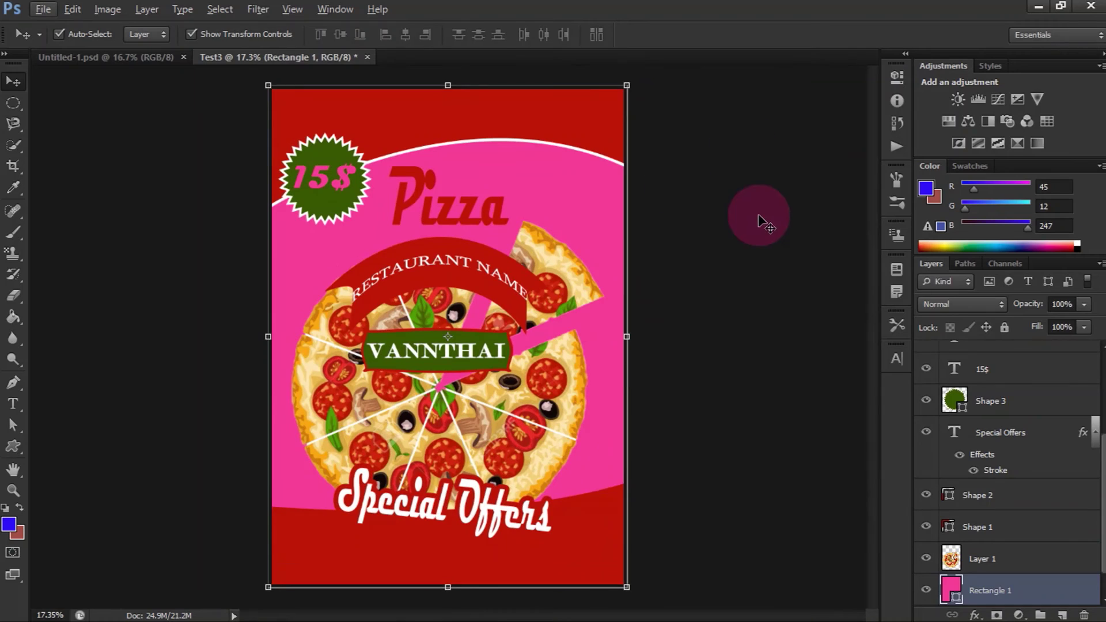
left_click(434, 263)
left_click(442, 307)
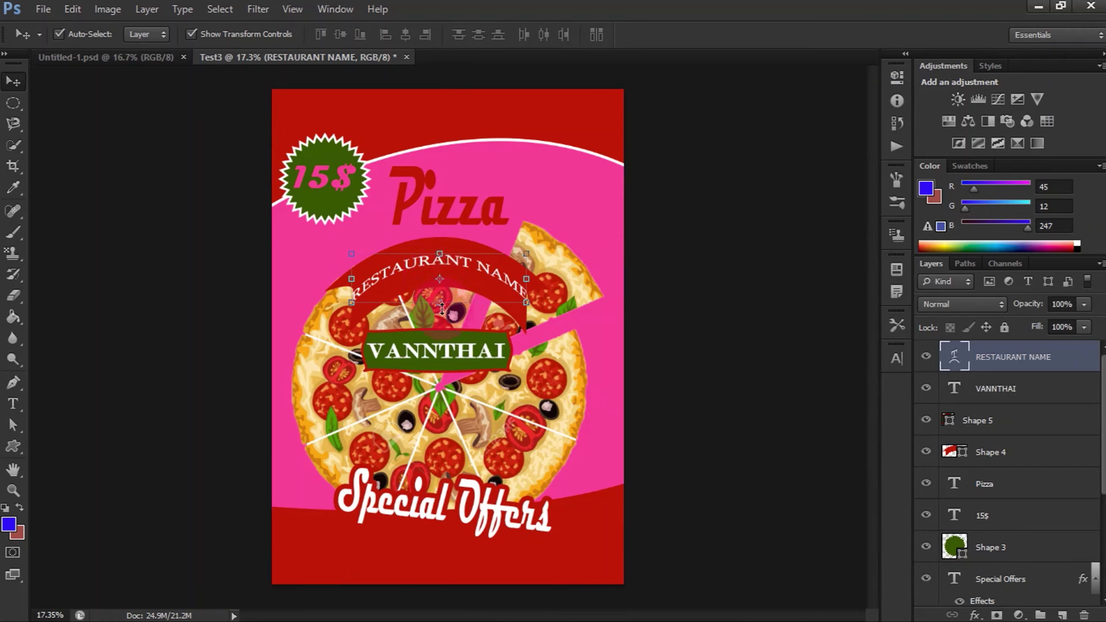
left_click_drag(442, 310, 442, 333)
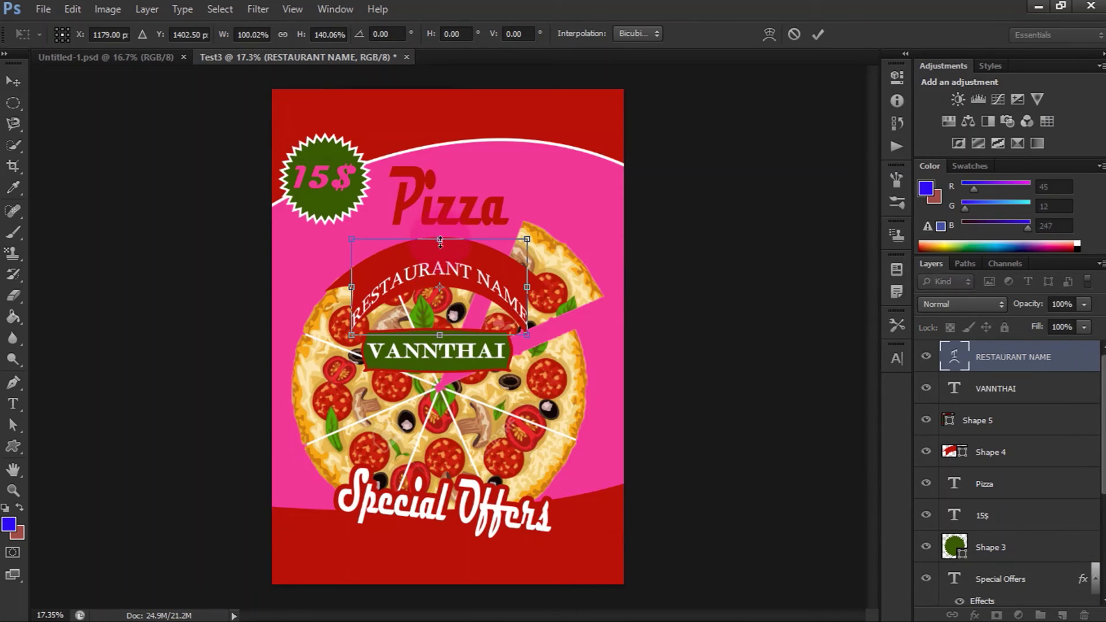
left_click_drag(439, 258, 439, 235)
left_click_drag(525, 237, 499, 253)
mouse_move(450, 281)
left_mouse_down()
mouse_move(467, 265)
mouse_move(442, 254)
mouse_move(459, 253)
mouse_move(466, 278)
left_mouse_up()
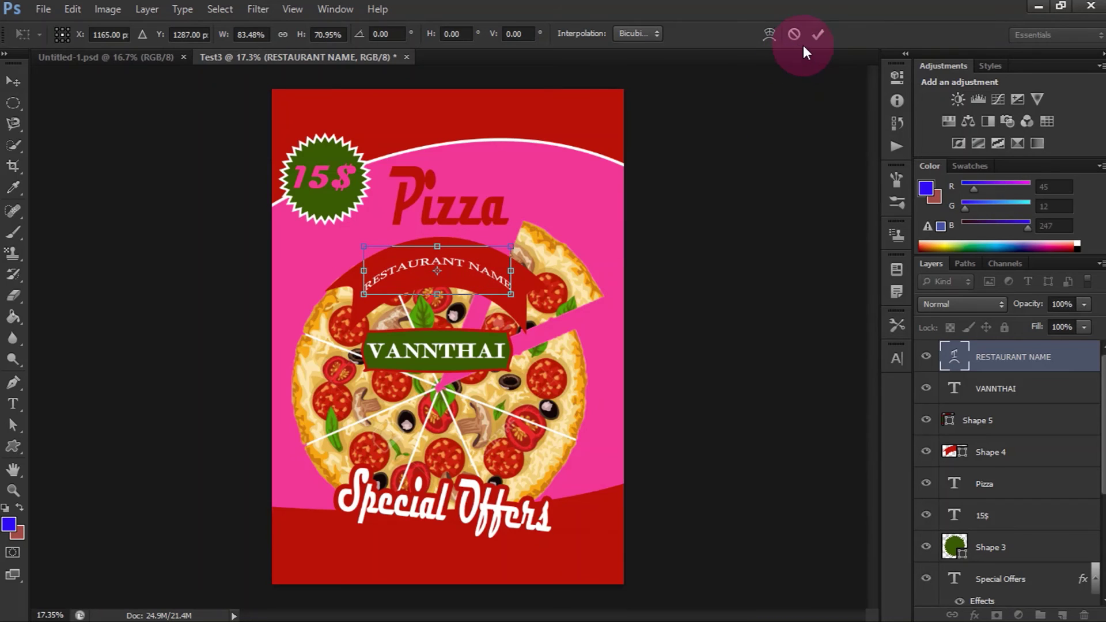
left_click(816, 36)
left_click(898, 358)
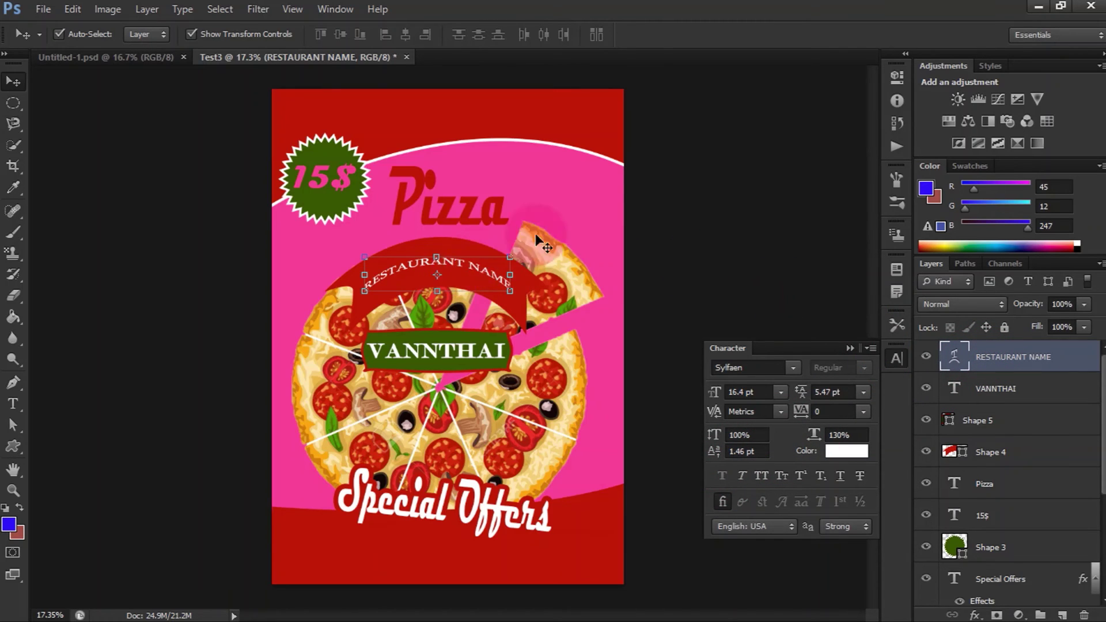
left_click(850, 348)
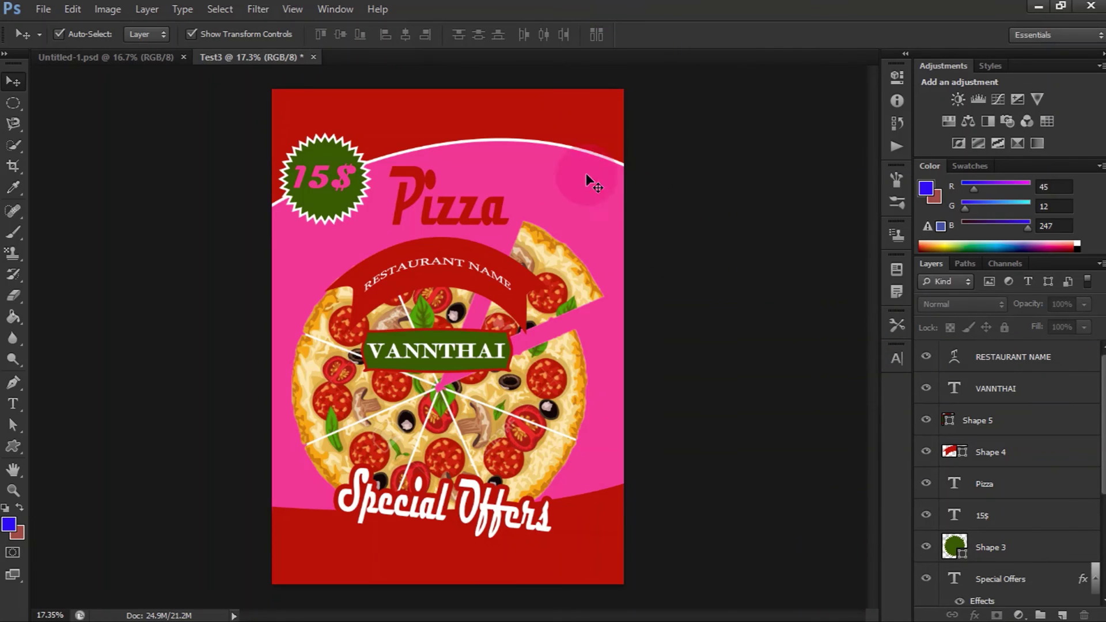
Step: Add the text "Your Text Here" in 36 pt Sylfaen on the red band above the poster's curved white line
left_click(13, 403)
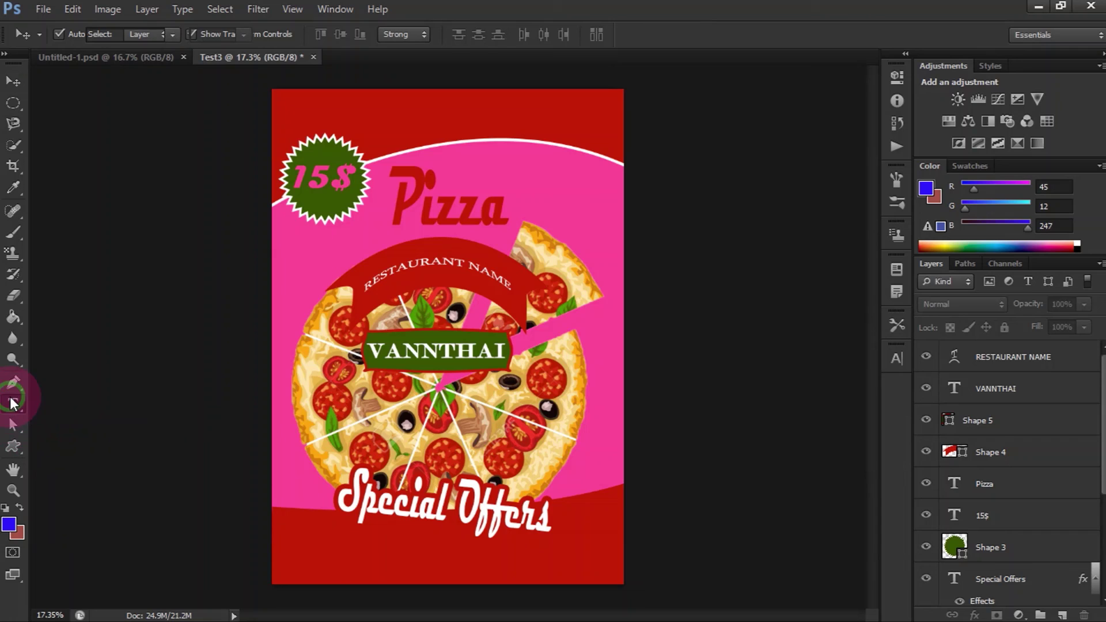
left_click(439, 120)
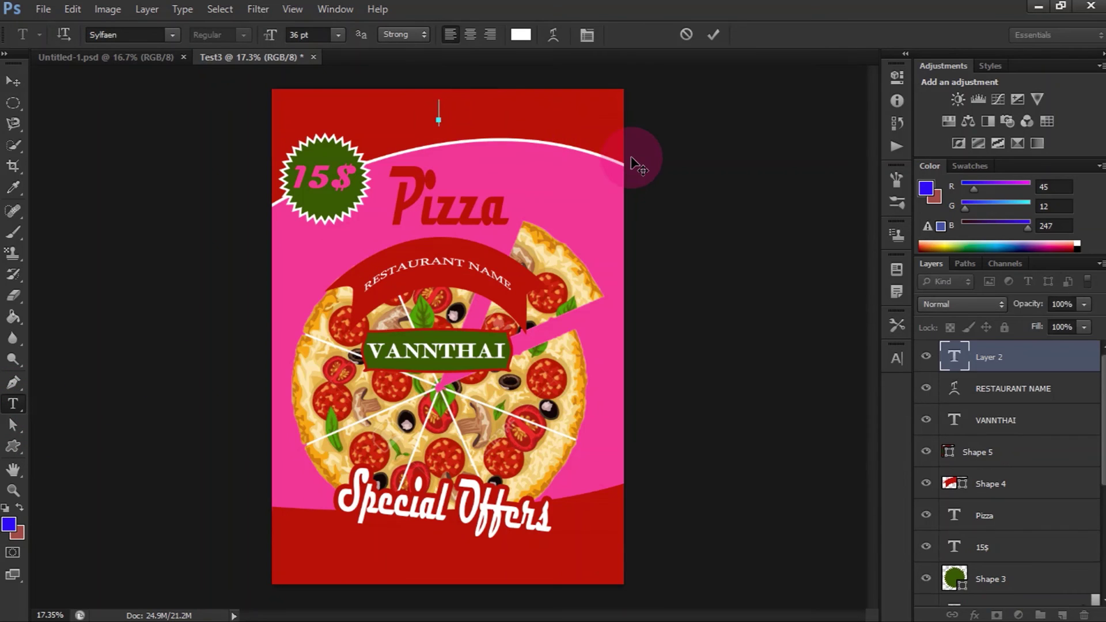
type("Yopur")
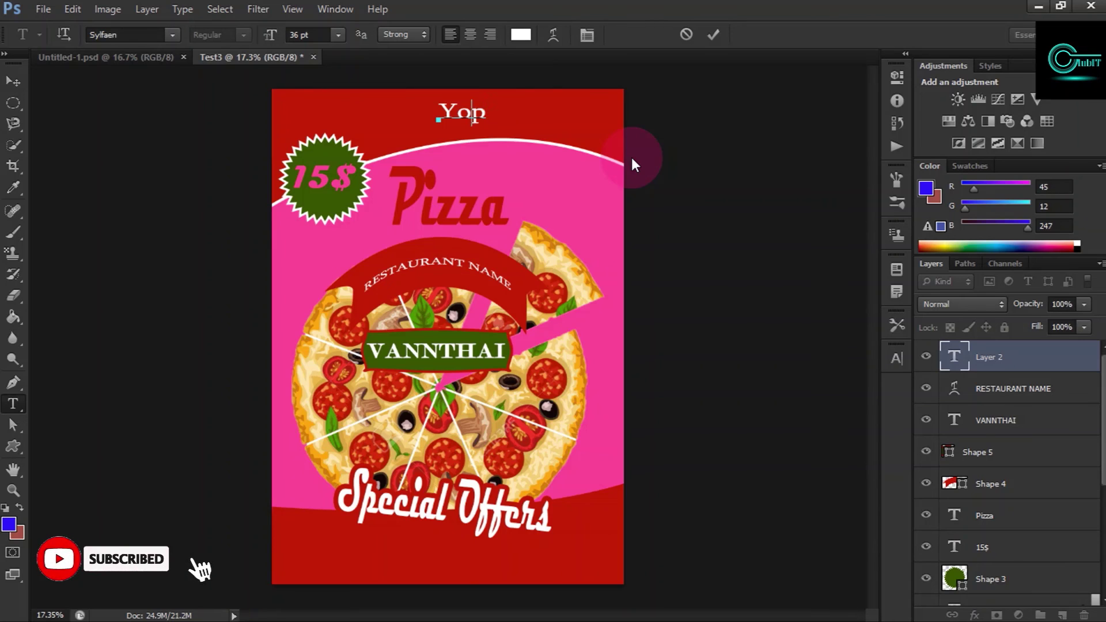
key("BackSpace")
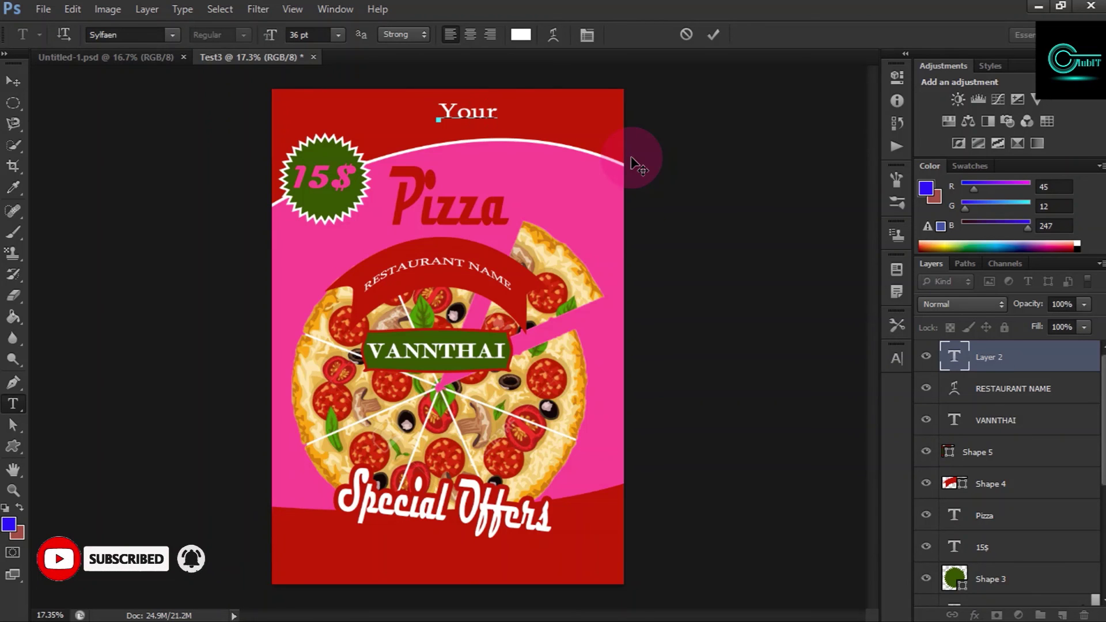
key("ctrl+t")
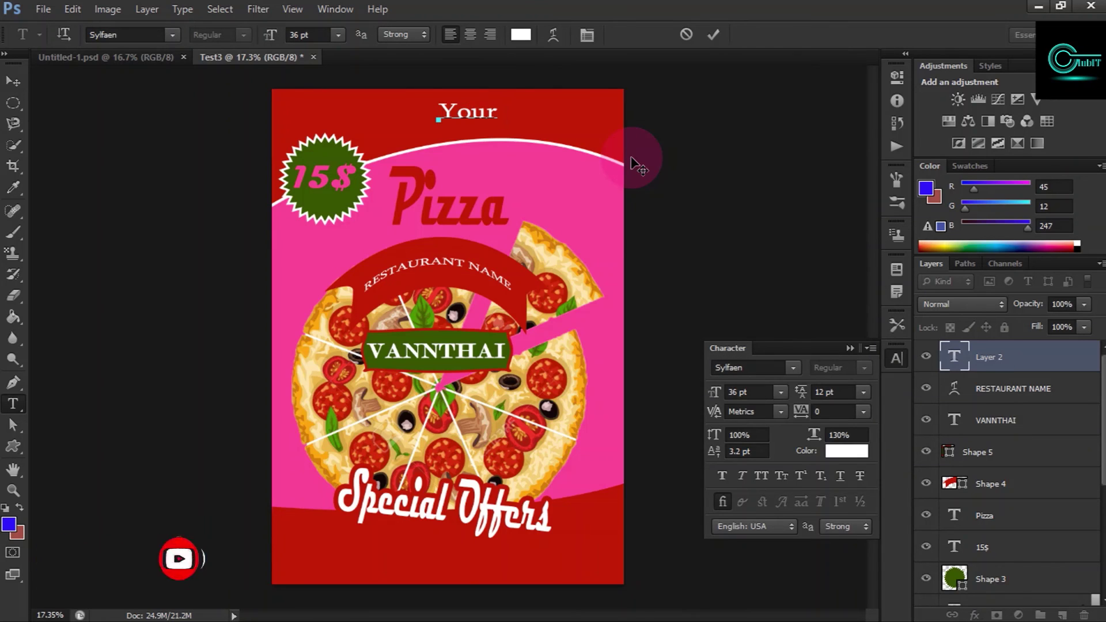
type("Text Here")
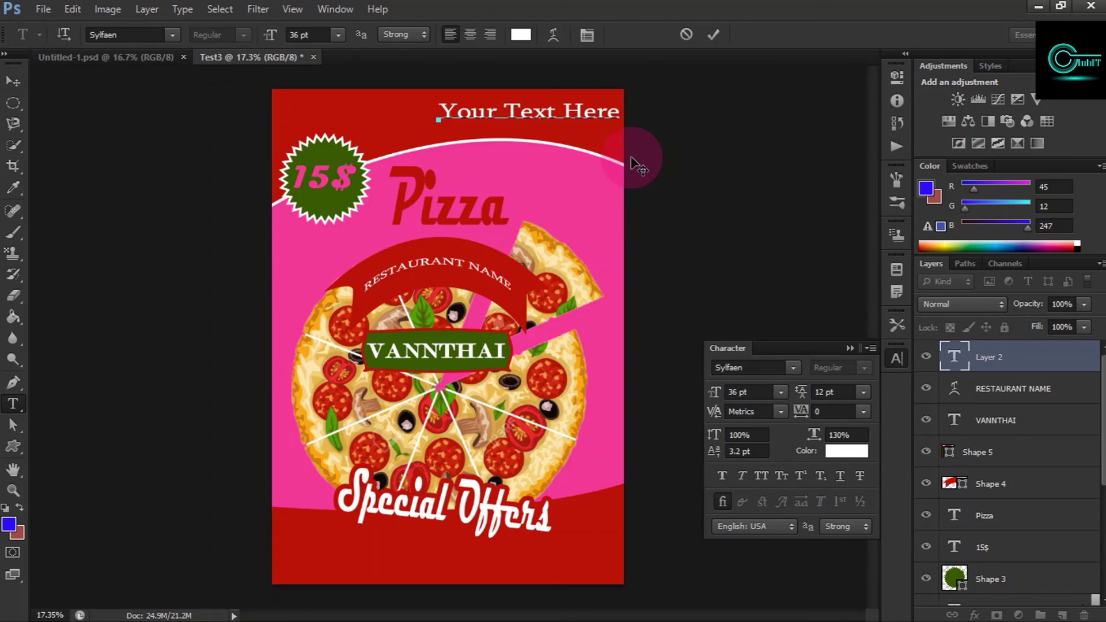
left_click(714, 35)
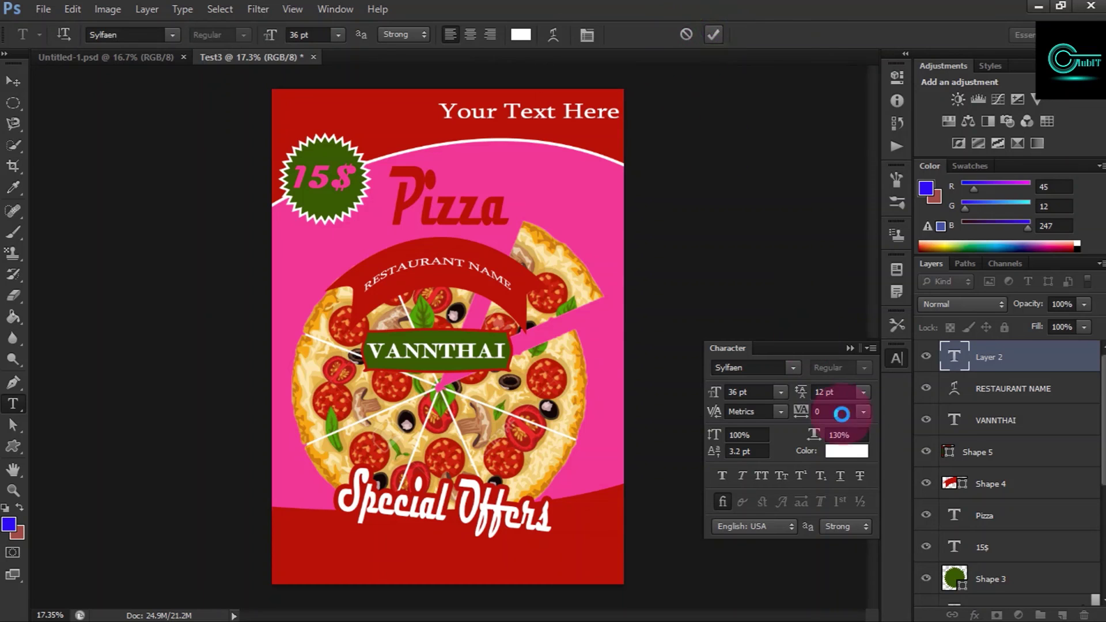
Step: Recolour the "Your Text Here" text with the pink sampled from the poster background beside the Pizza title
left_click(852, 453)
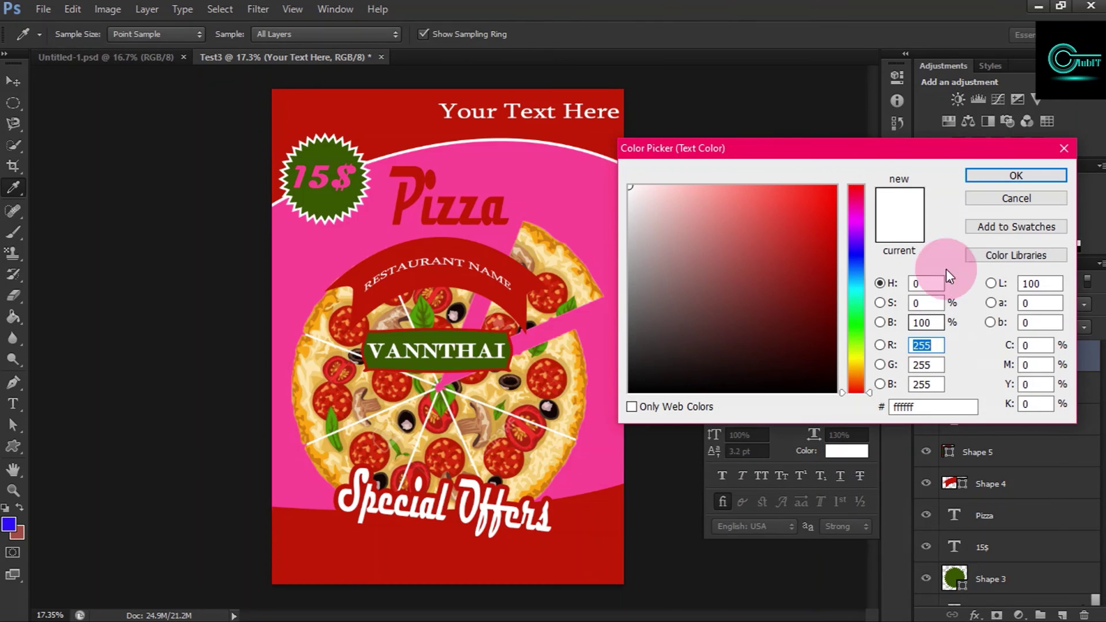
left_click(503, 180)
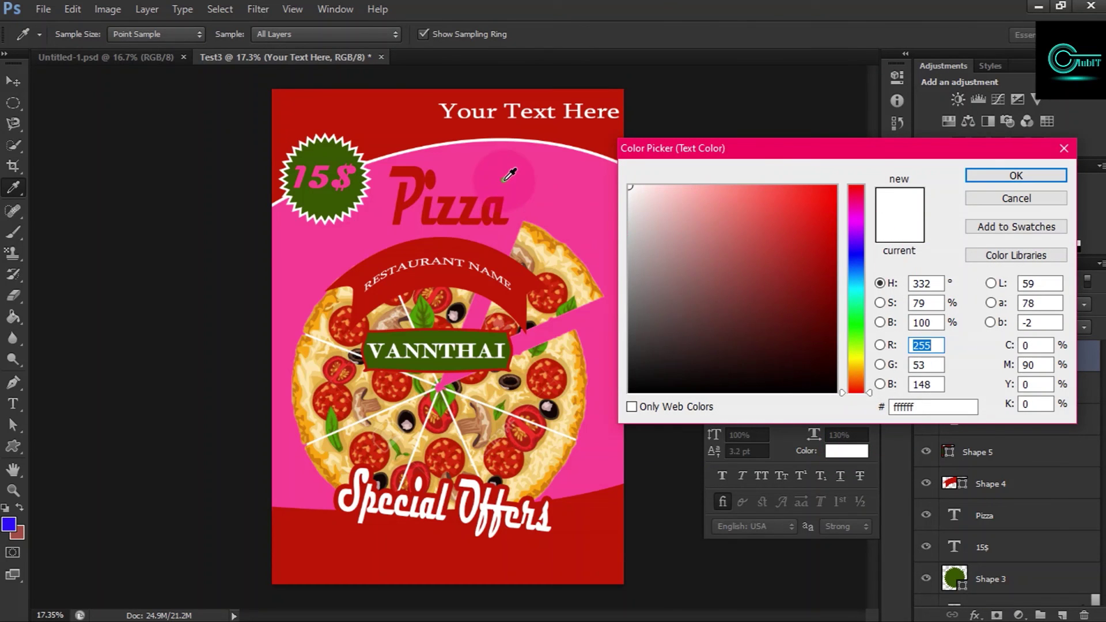
left_click(1008, 175)
left_click(845, 348)
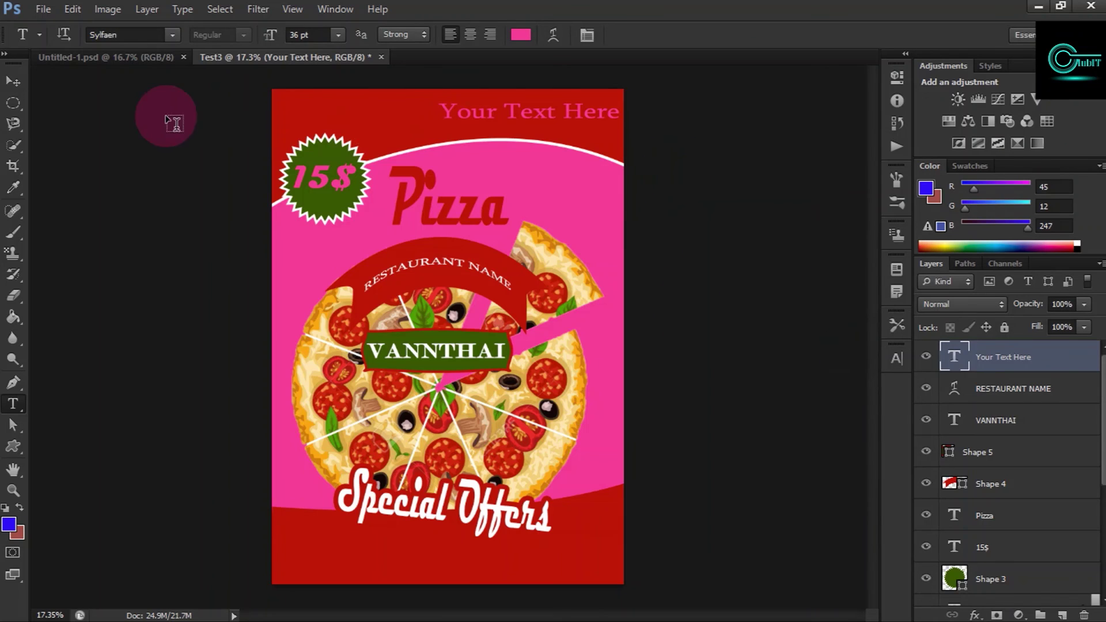
Step: Move "Your Text Here" toward the centre of the upper red band, stretch its height to about 127% and apply the transform
left_click(7, 83)
left_click_drag(511, 113, 469, 131)
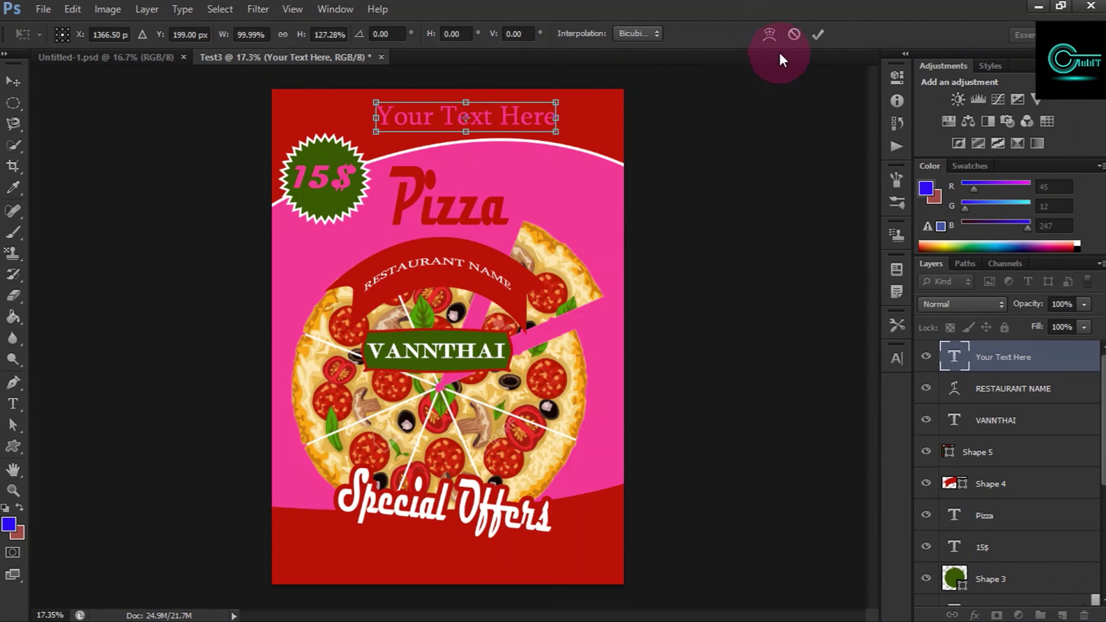
left_click(817, 35)
Step: Set the "Your Text Here" colour to lighter pink #fc65ac and nudge the text about 0.25 in left and 0.08 in up
left_click(896, 355)
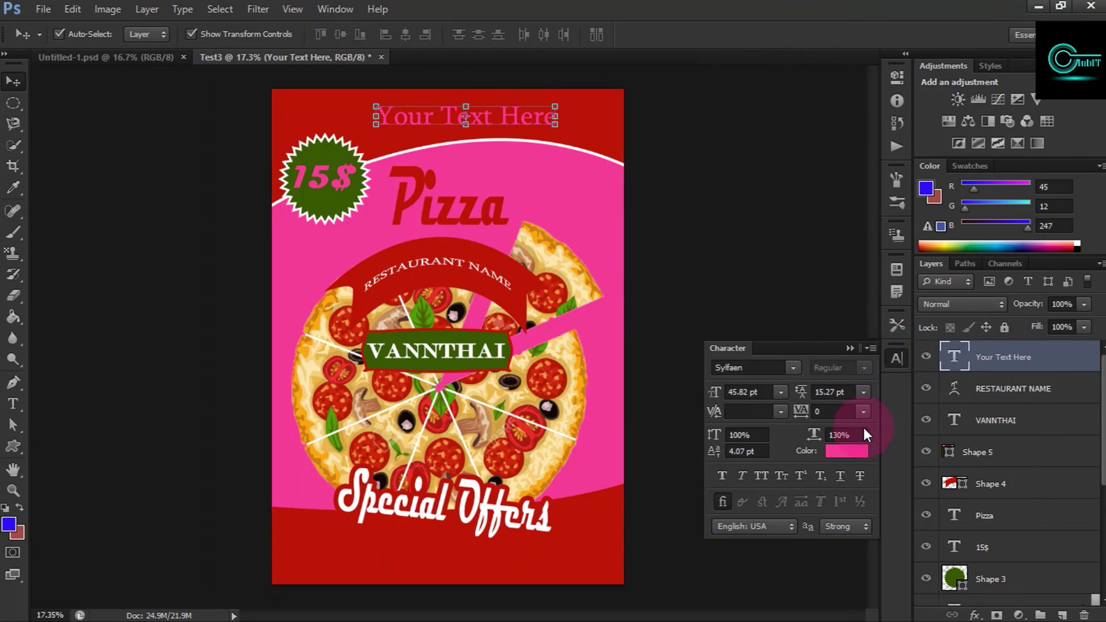
left_click(847, 451)
left_click(753, 189)
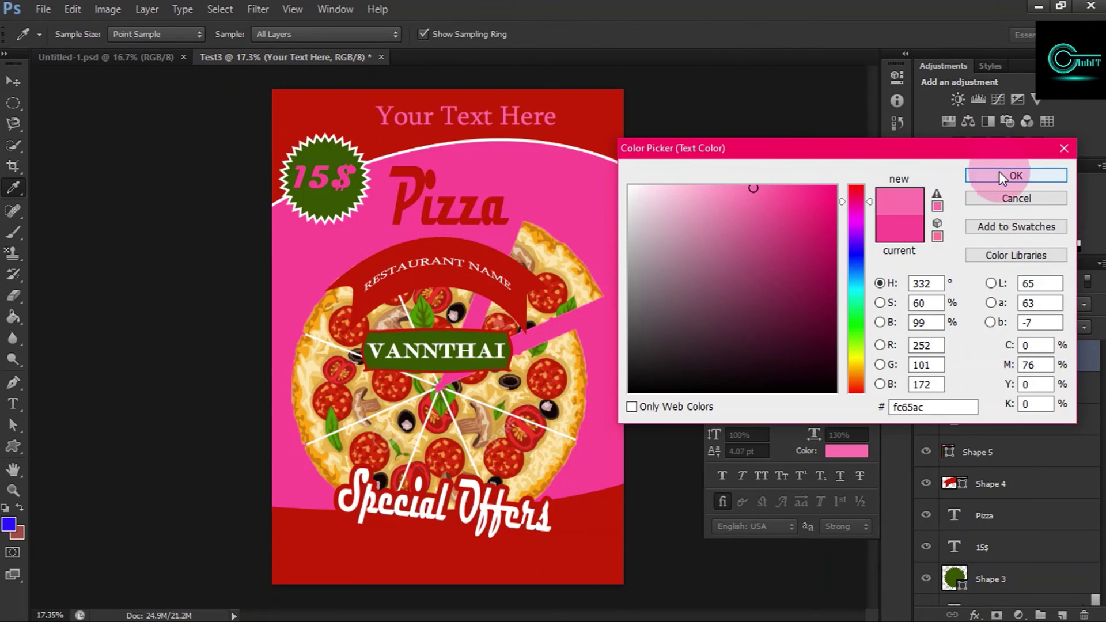
left_click(999, 176)
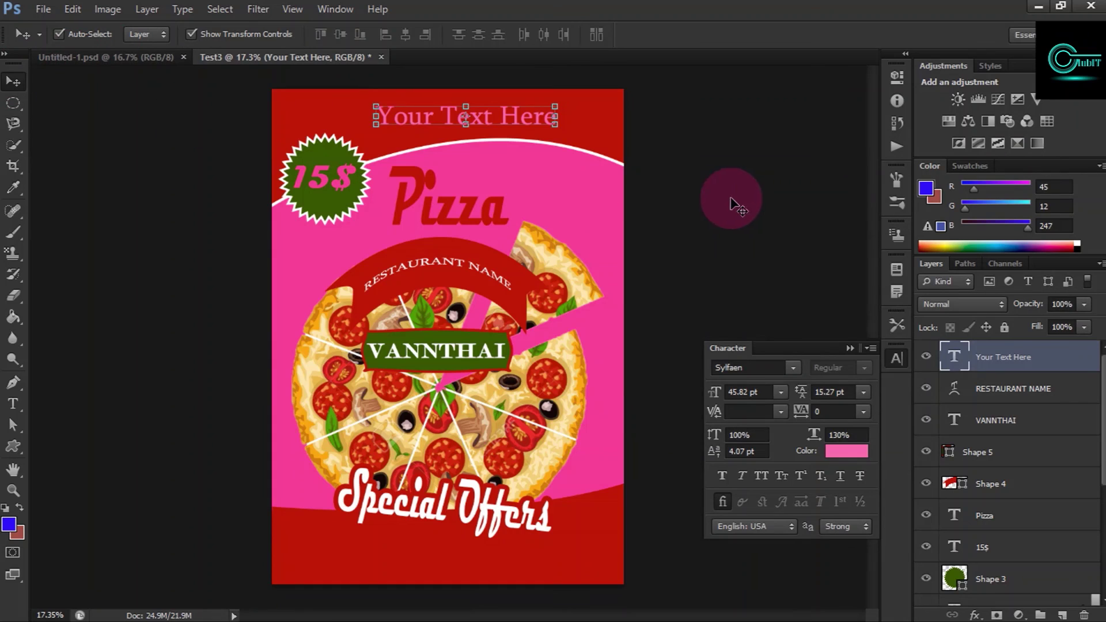
left_click(851, 348)
left_click_drag(480, 130, 497, 112)
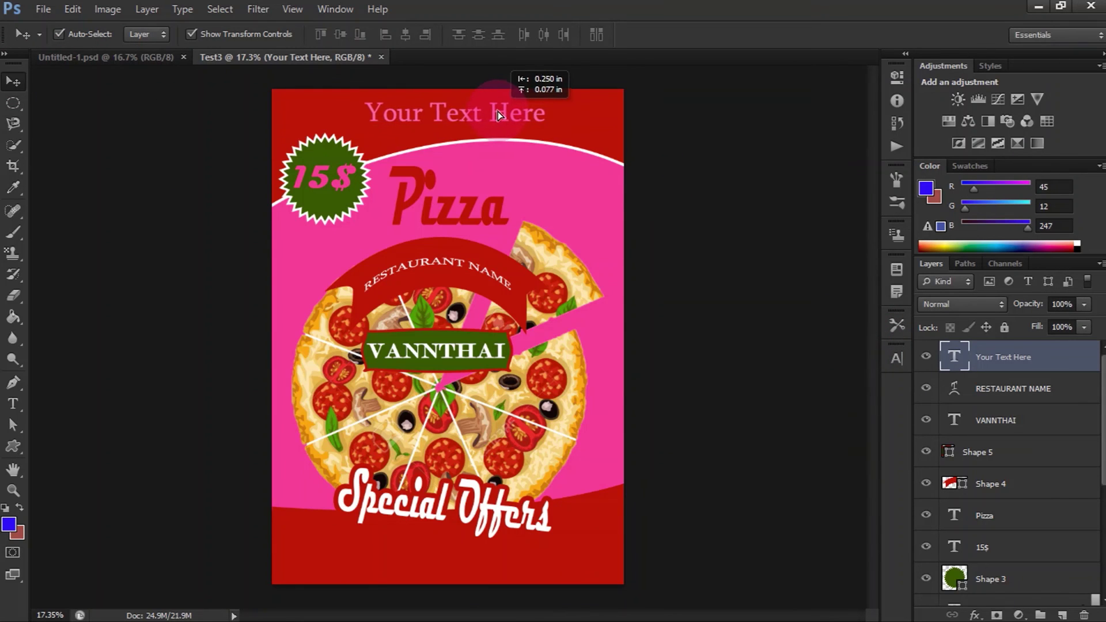